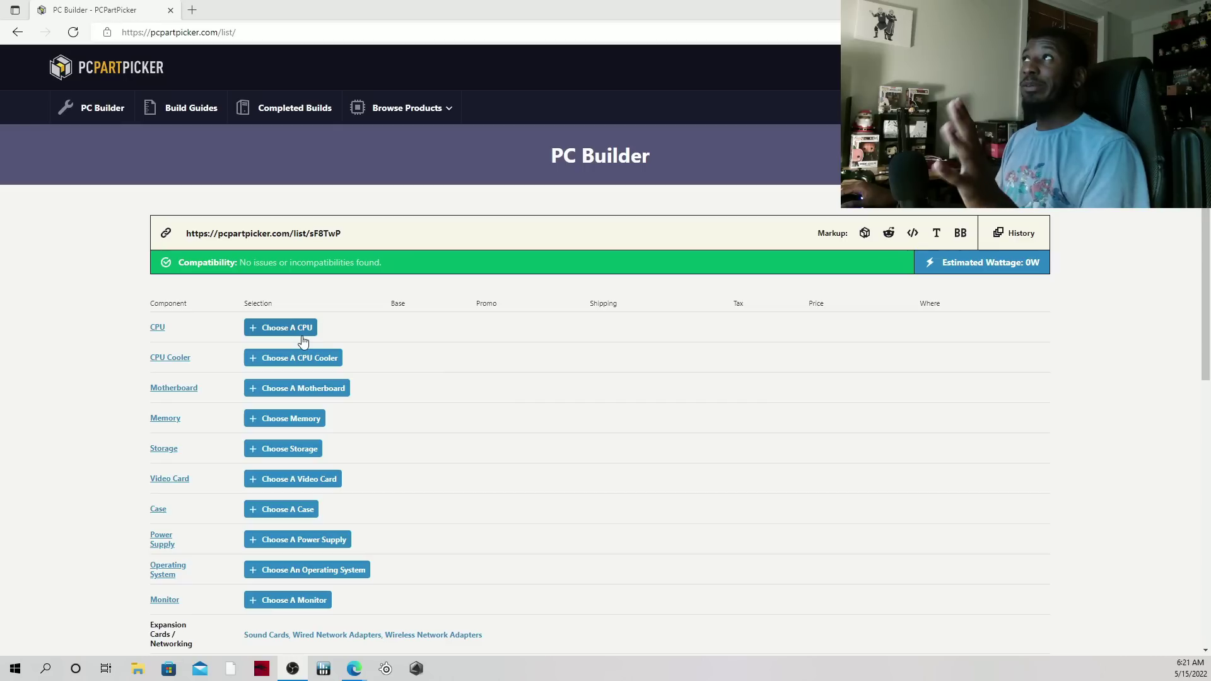
- Add the Intel Core i9-12900K processor ($597.00) to the build
{"action": "left_click", "coordinate": [298, 330]}
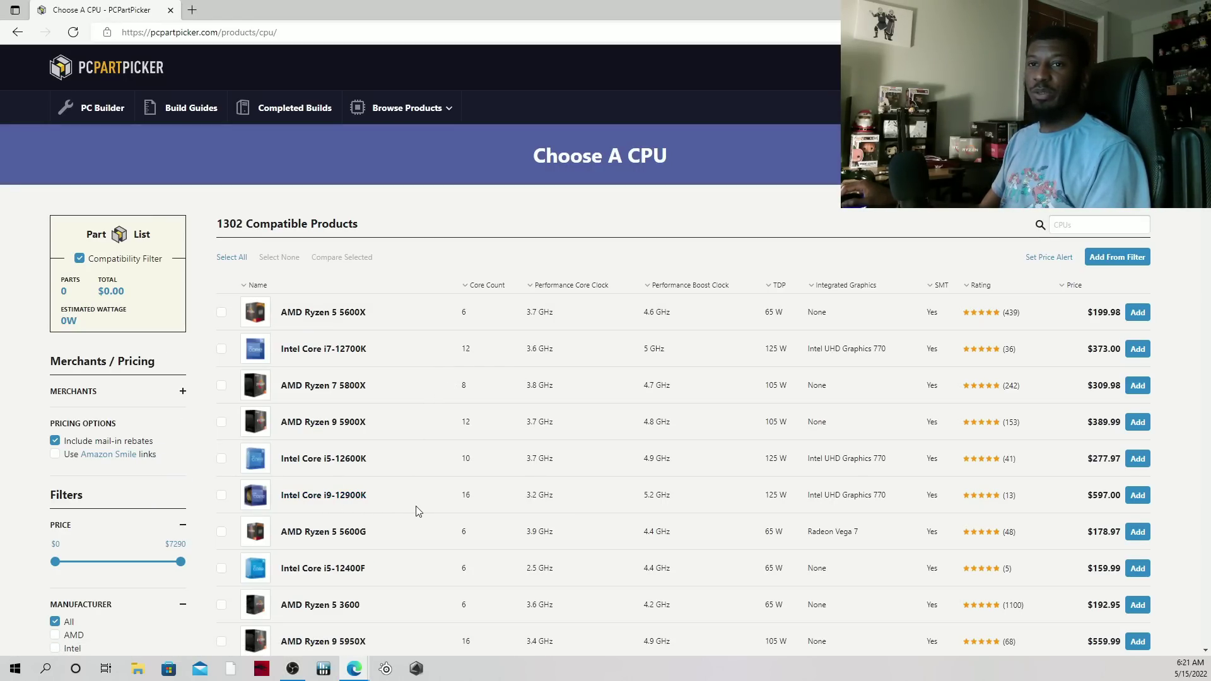
{"action": "scroll", "coordinate": [413, 523], "scroll_direction": "down", "scroll_amount": 1}
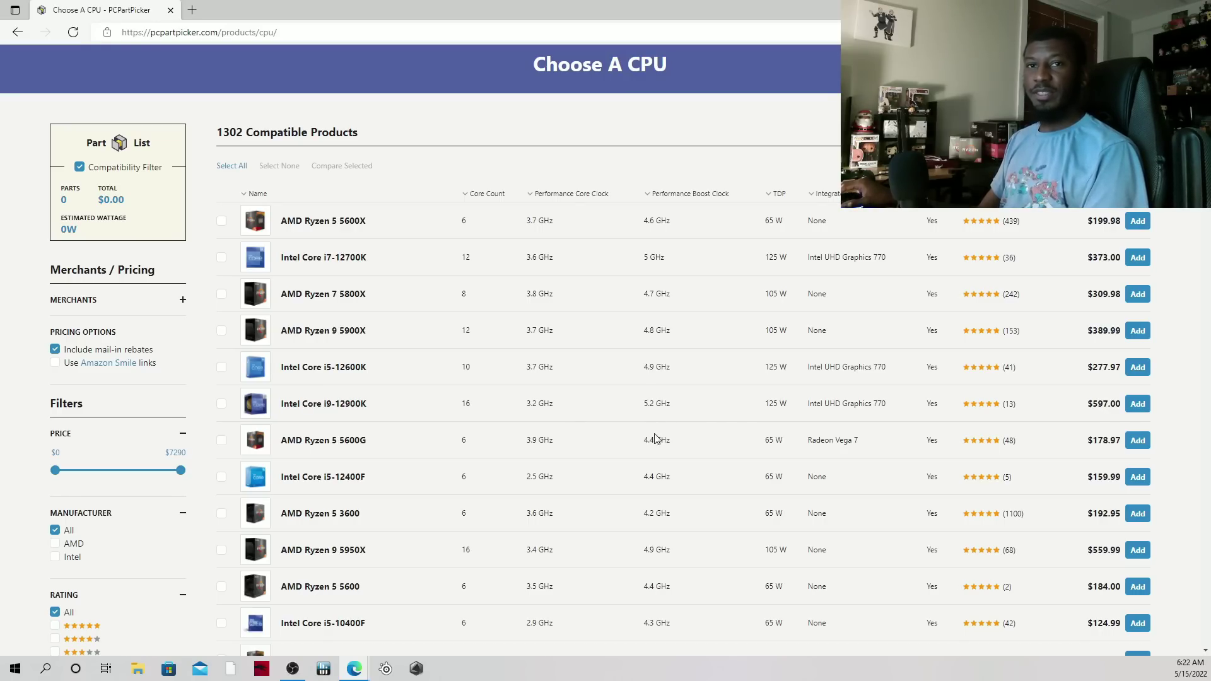
{"action": "left_click", "coordinate": [1138, 404]}
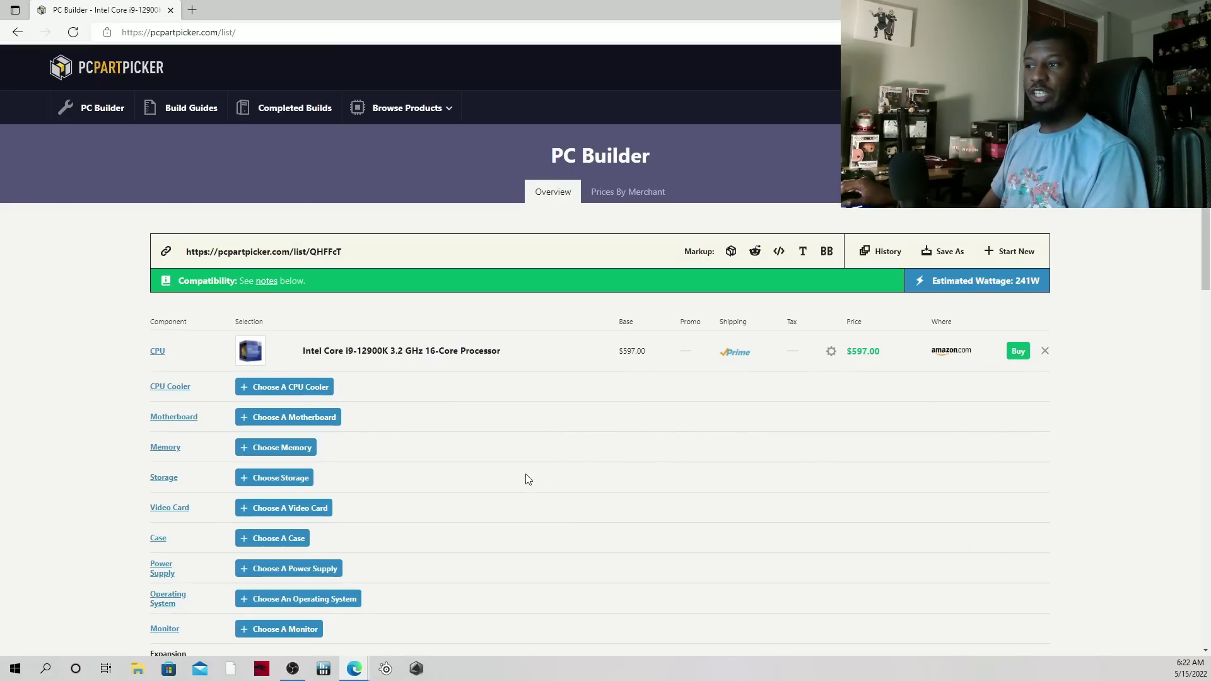
- Open the CPU cooler list and scroll through the 365 compatible options
{"action": "left_click", "coordinate": [286, 389]}
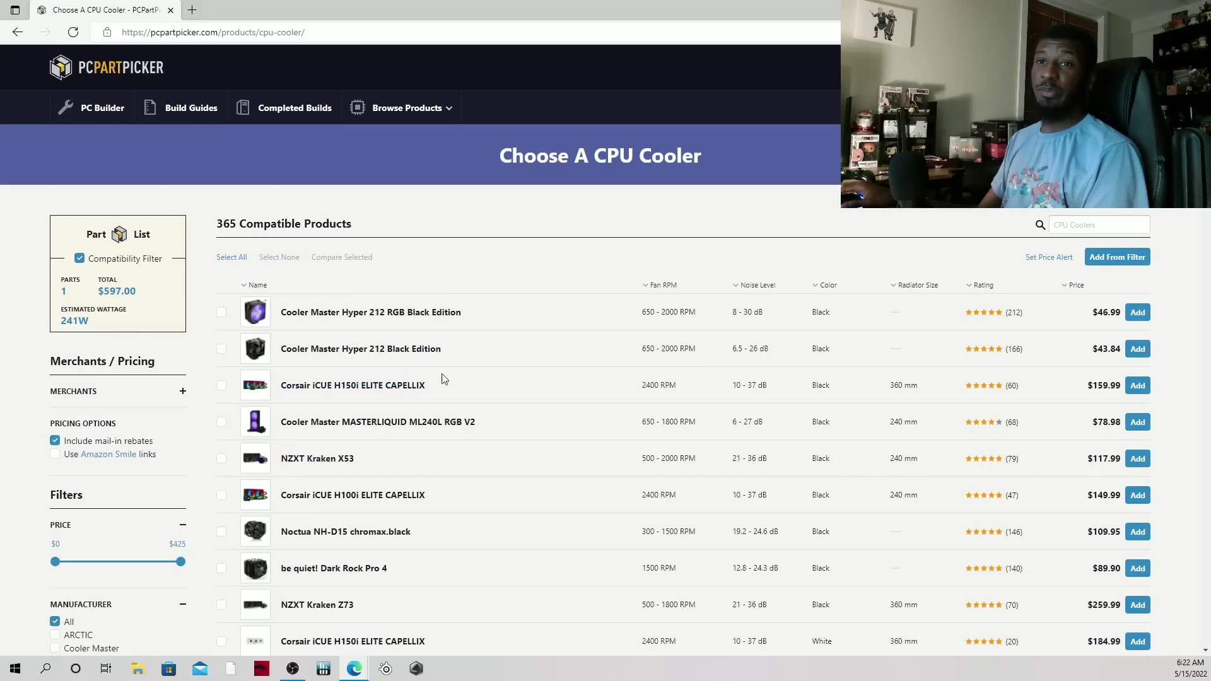
{"action": "scroll", "coordinate": [553, 408], "scroll_direction": "down", "scroll_amount": 7}
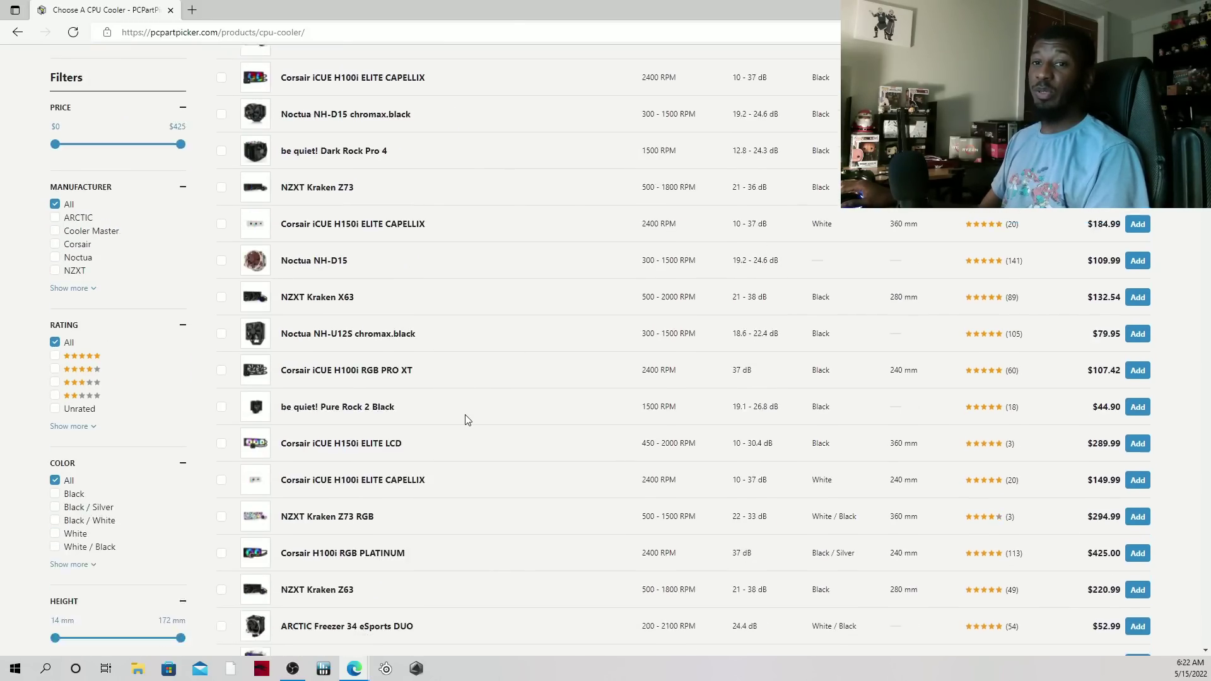
{"action": "scroll", "coordinate": [434, 421], "scroll_direction": "down", "scroll_amount": 1}
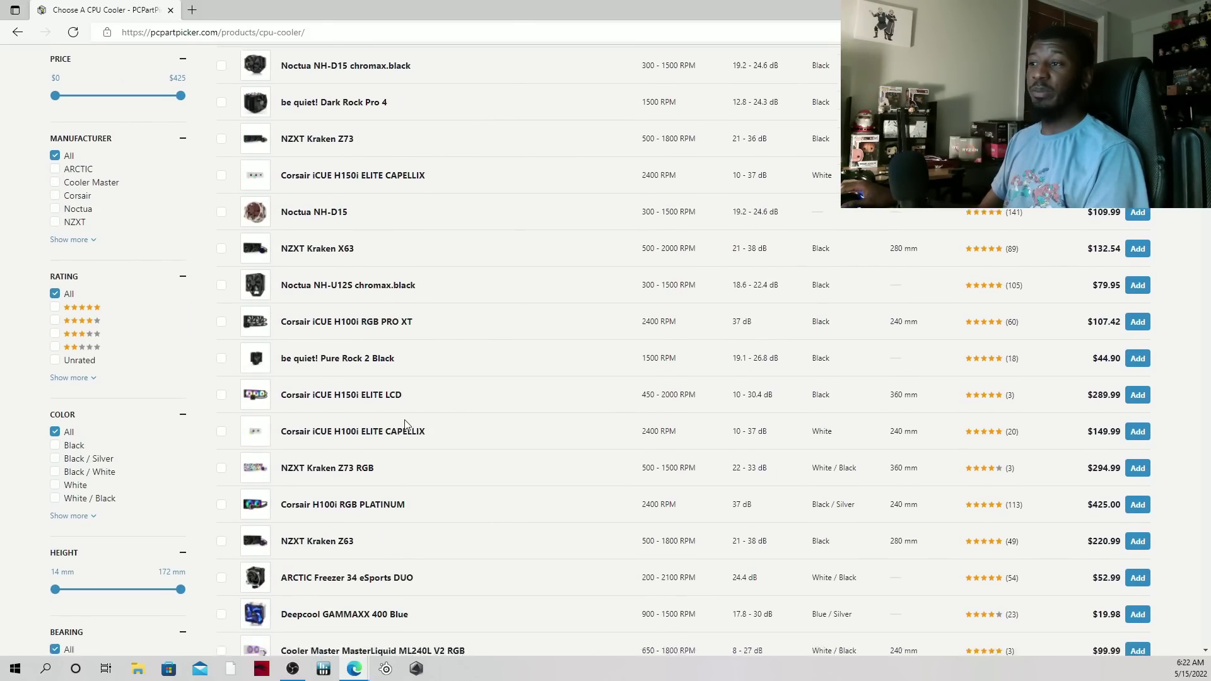
{"action": "scroll", "coordinate": [406, 422], "scroll_direction": "down", "scroll_amount": 1}
{"action": "scroll", "coordinate": [406, 423], "scroll_direction": "down", "scroll_amount": 2}
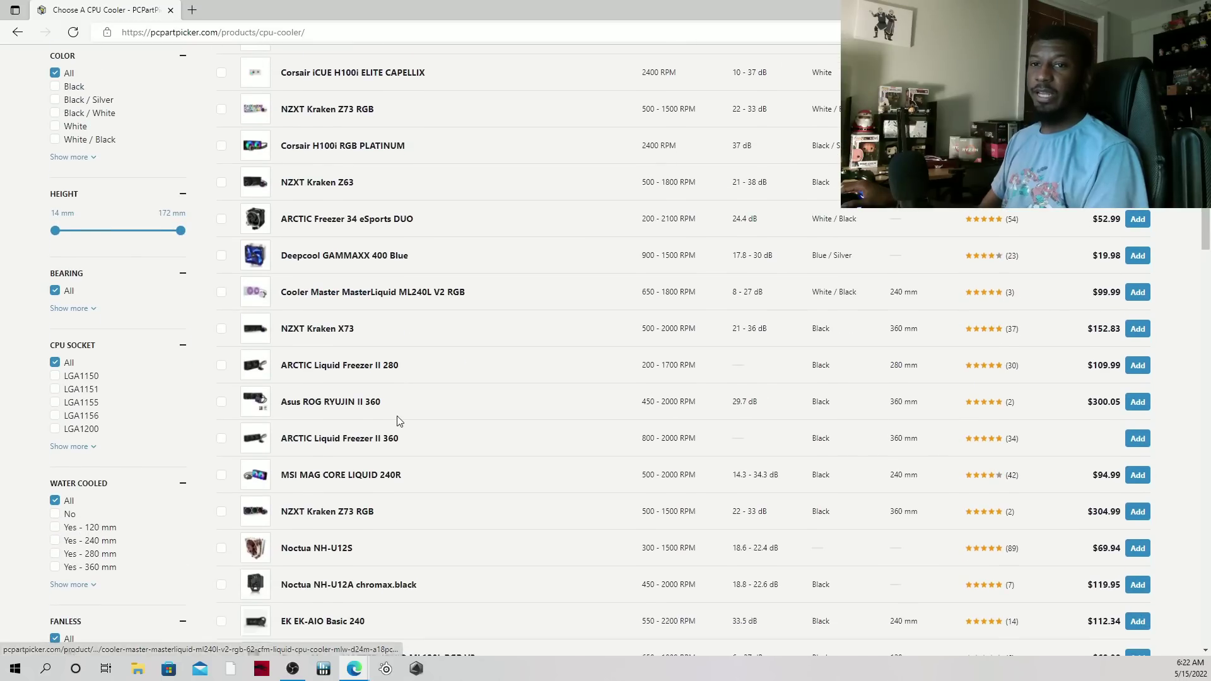
{"action": "scroll", "coordinate": [398, 422], "scroll_direction": "down", "scroll_amount": 5}
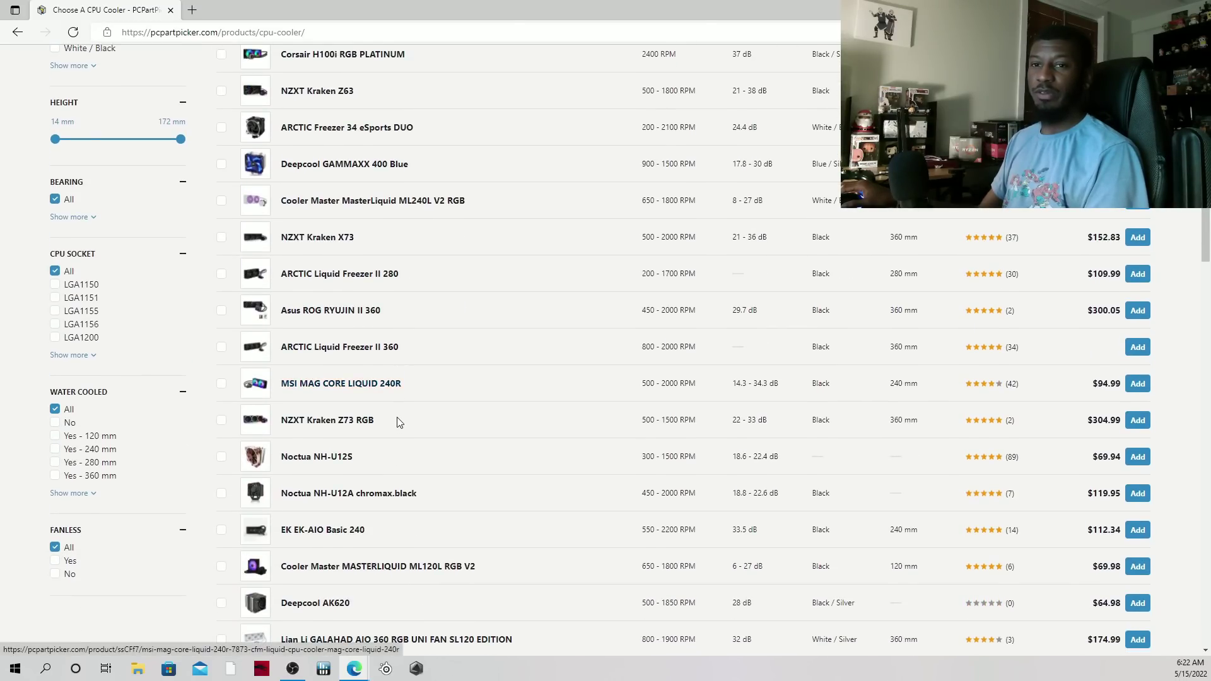
{"action": "scroll", "coordinate": [403, 425], "scroll_direction": "down", "scroll_amount": 5}
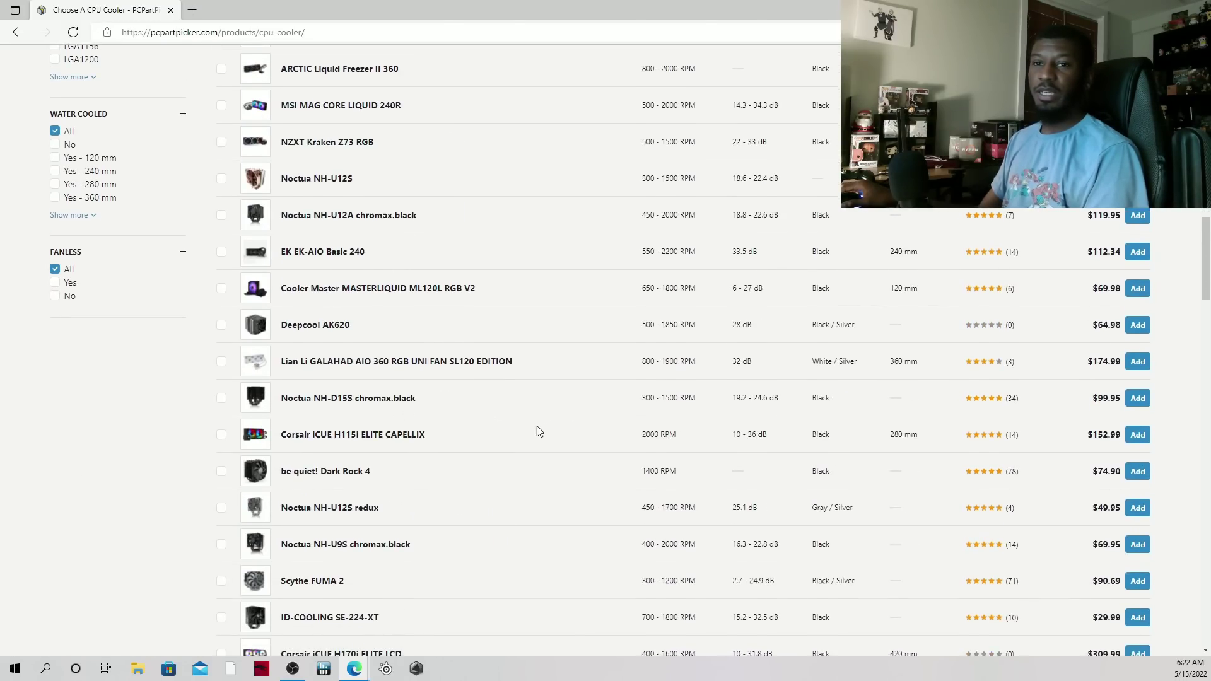
{"action": "scroll", "coordinate": [511, 429], "scroll_direction": "up", "scroll_amount": 15}
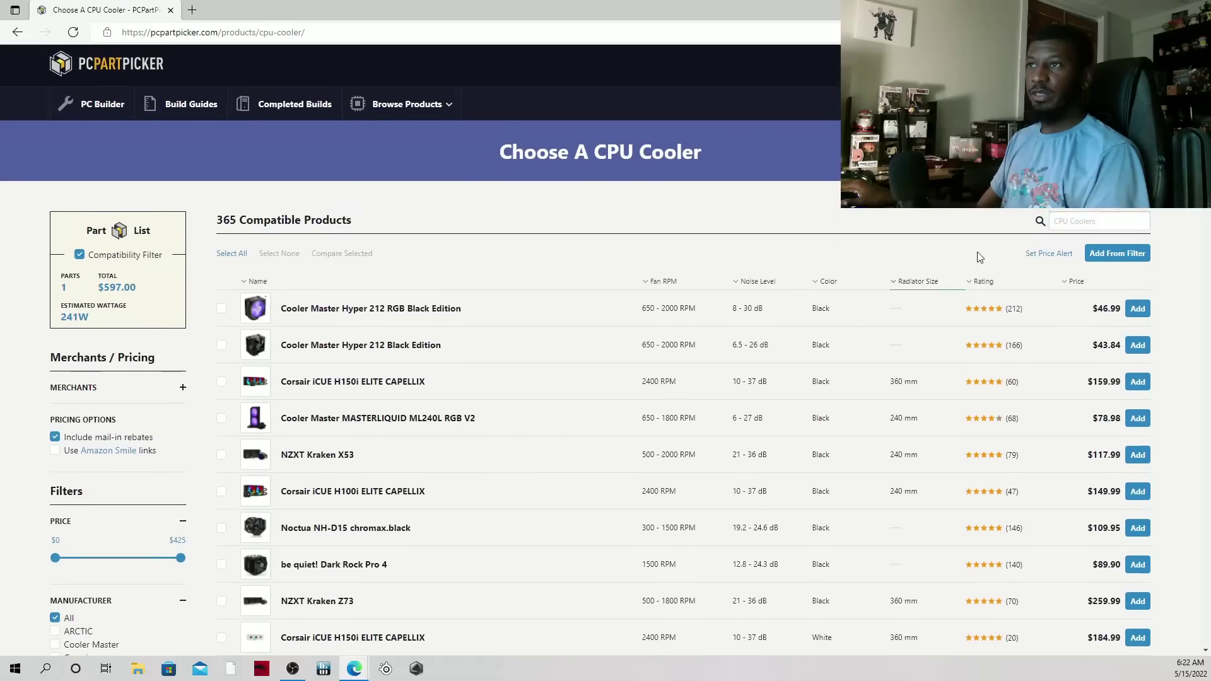
- Search coolers for '360 aio' and view the EK EK-AIO Basic 360 product page ($128.99)
{"action": "left_click", "coordinate": [1077, 226]}
{"action": "type", "text": "360"}
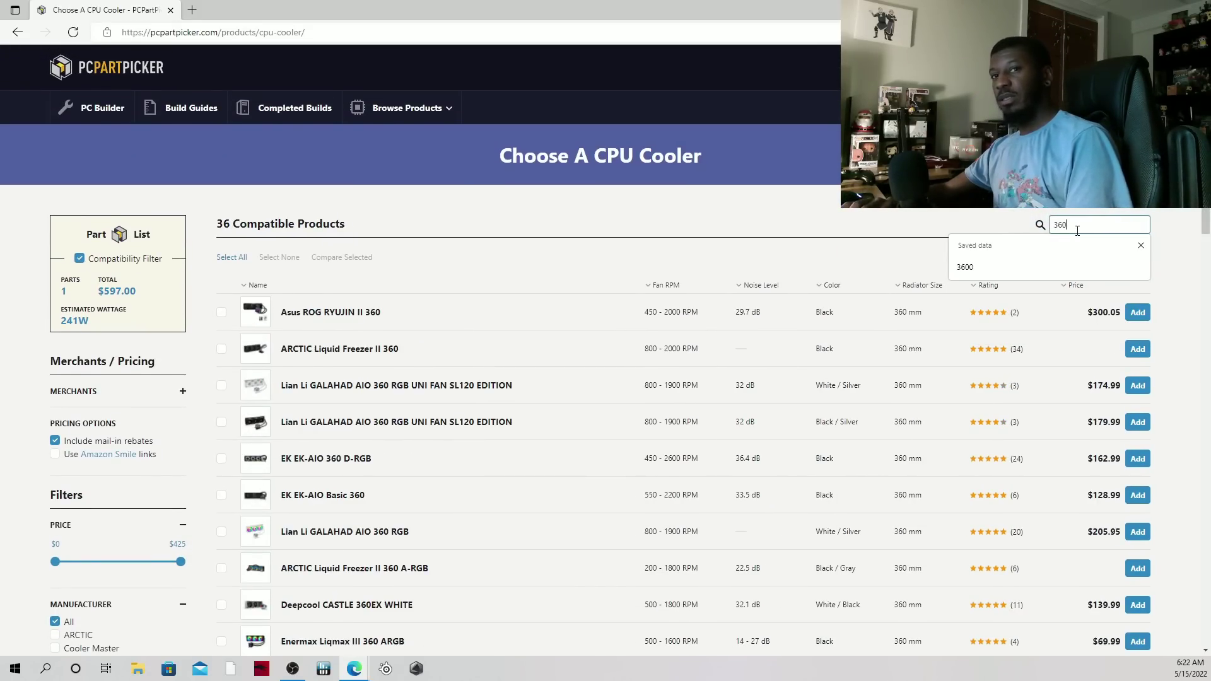
{"action": "type", "text": " aio"}
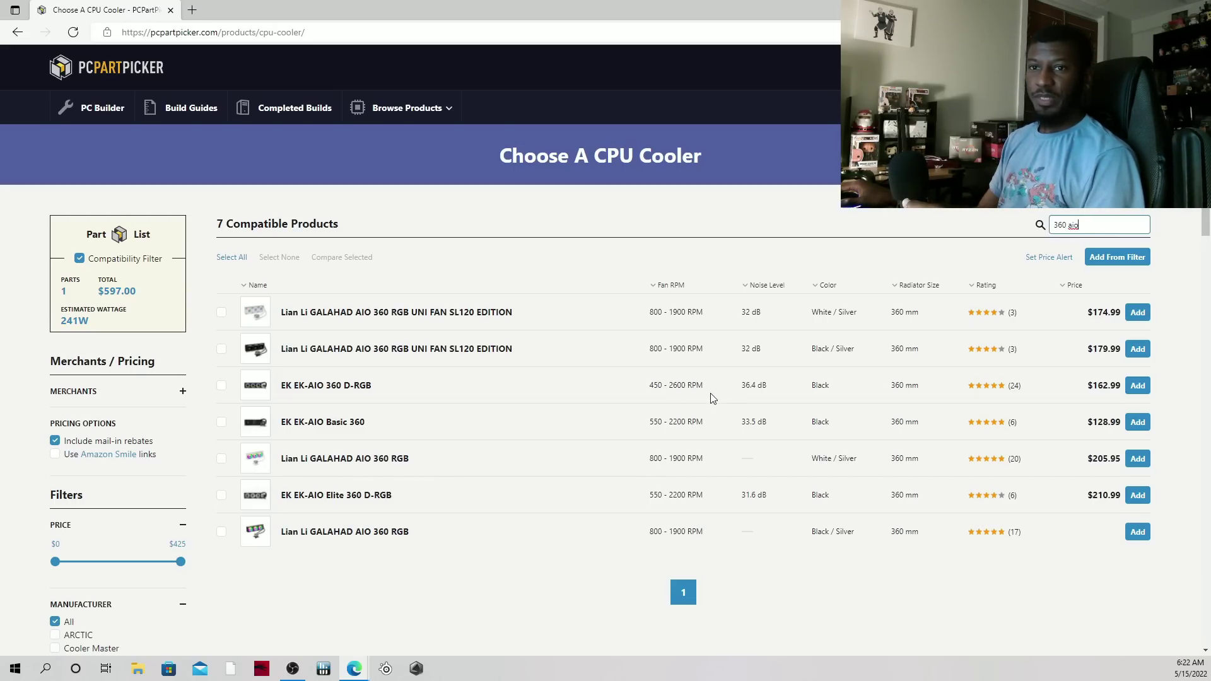
{"action": "left_click", "coordinate": [318, 423]}
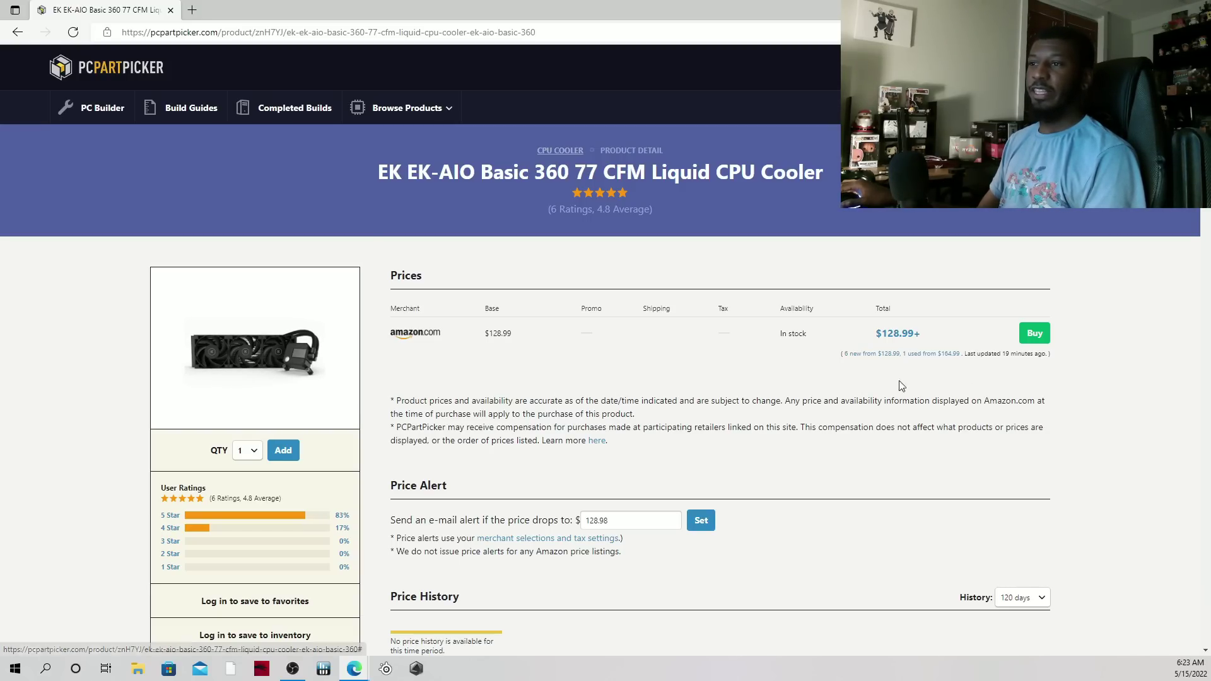
{"action": "key", "text": "alt+Left"}
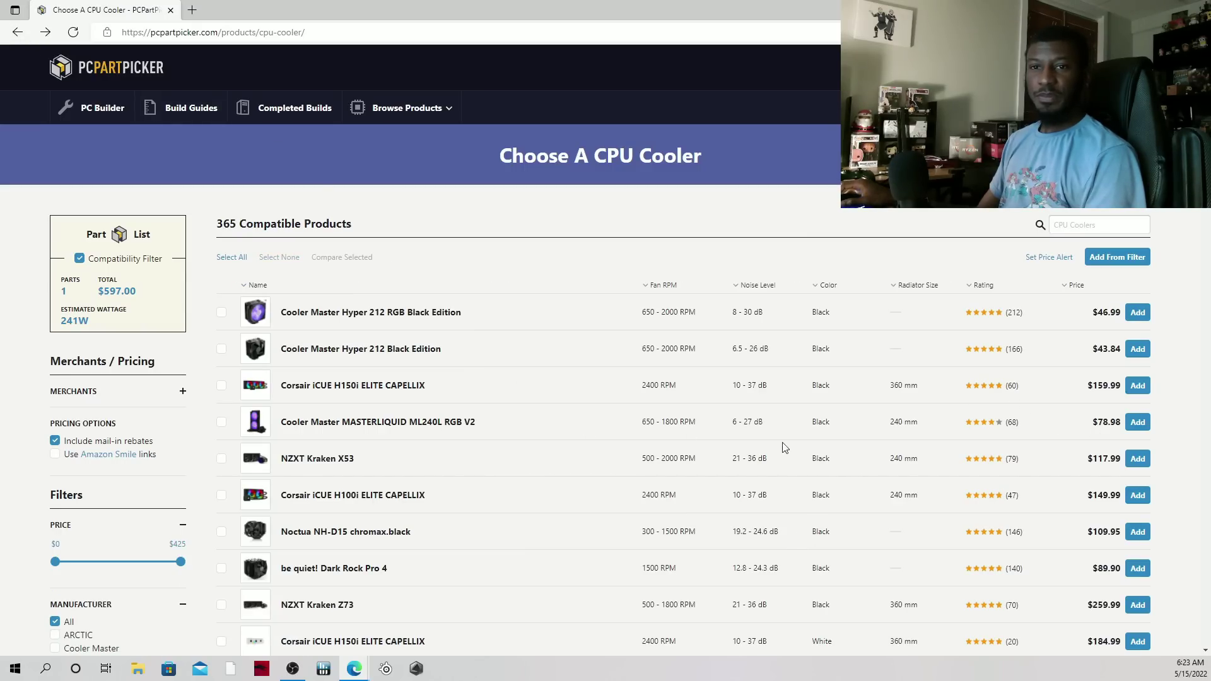
- Filter coolers to EK and add the EK-AIO Basic 360, bringing the build to $725.99
{"action": "scroll", "coordinate": [988, 286], "scroll_direction": "down", "scroll_amount": 1}
{"action": "left_click", "coordinate": [1072, 132]}
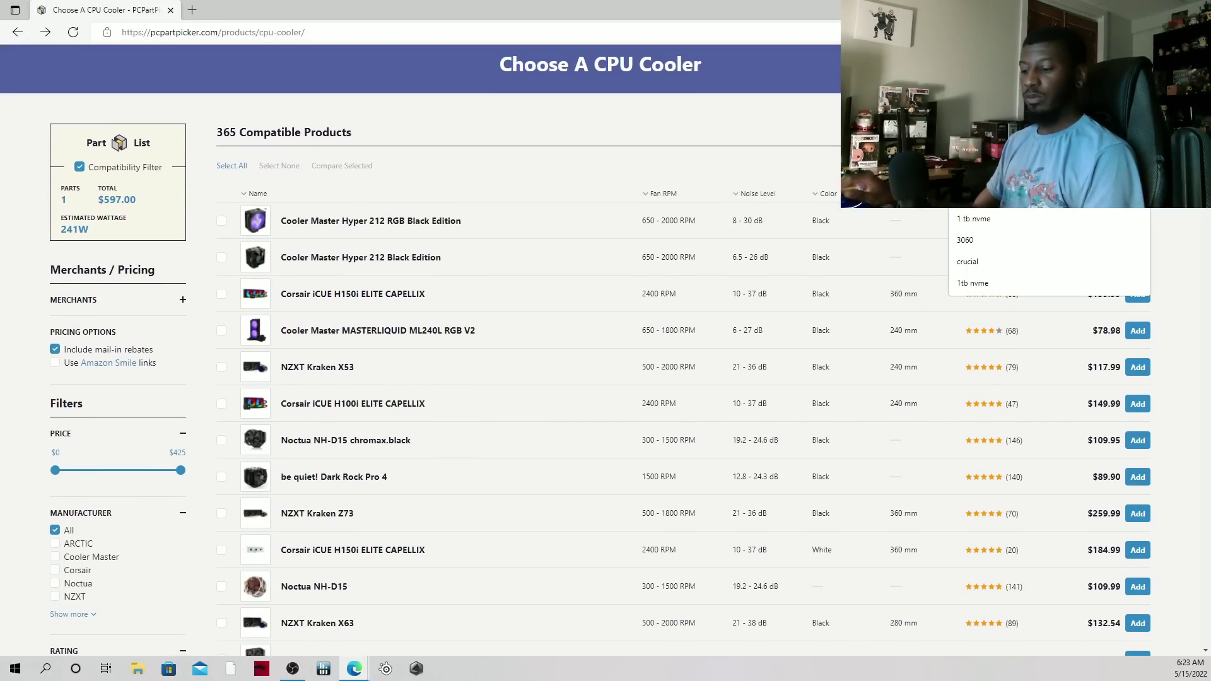
{"action": "left_click", "coordinate": [1072, 213]}
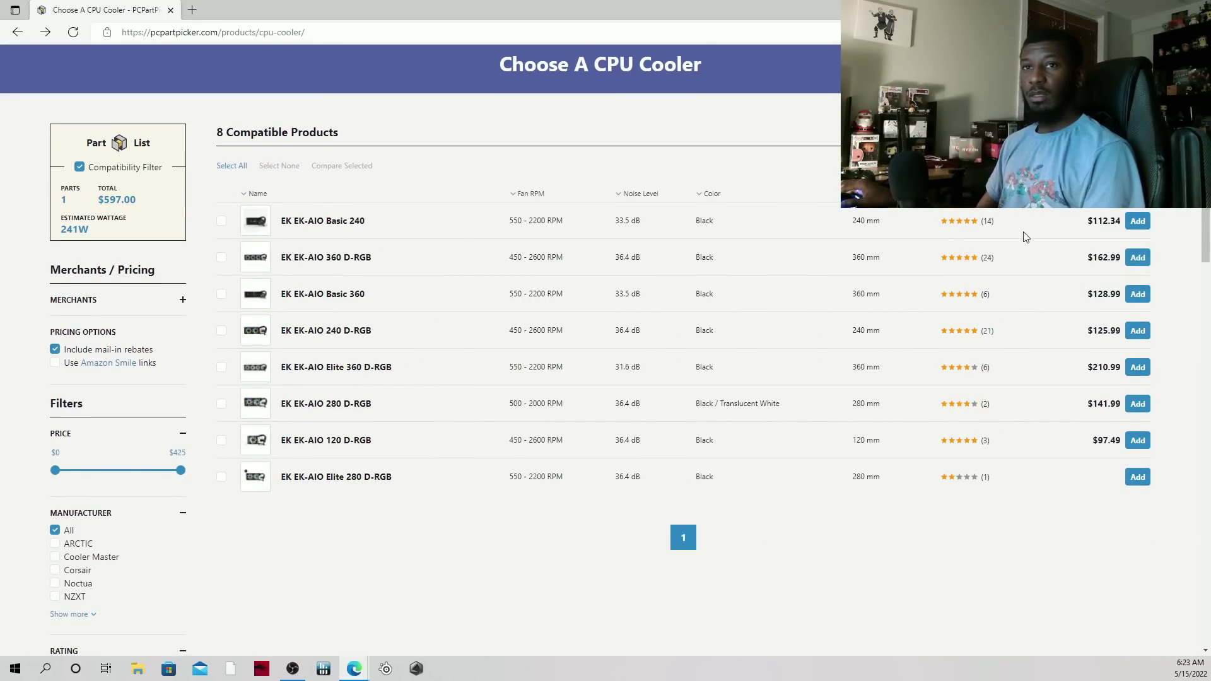
{"action": "left_click", "coordinate": [1137, 294]}
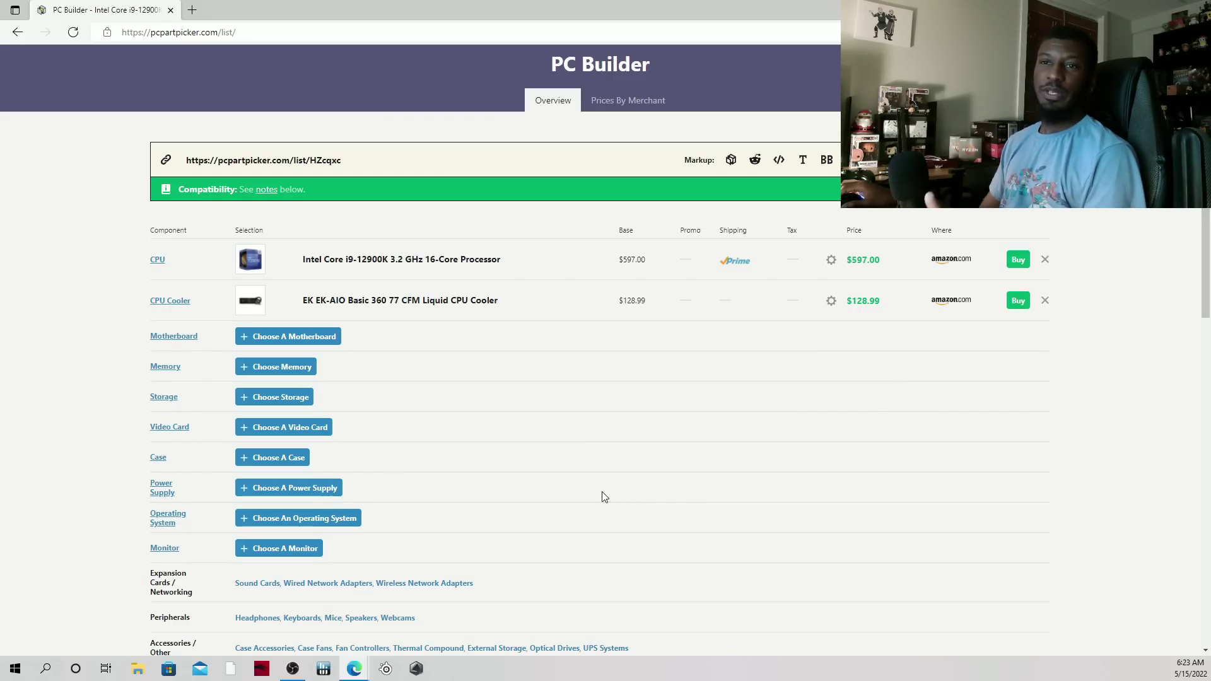
{"action": "left_click", "coordinate": [325, 336]}
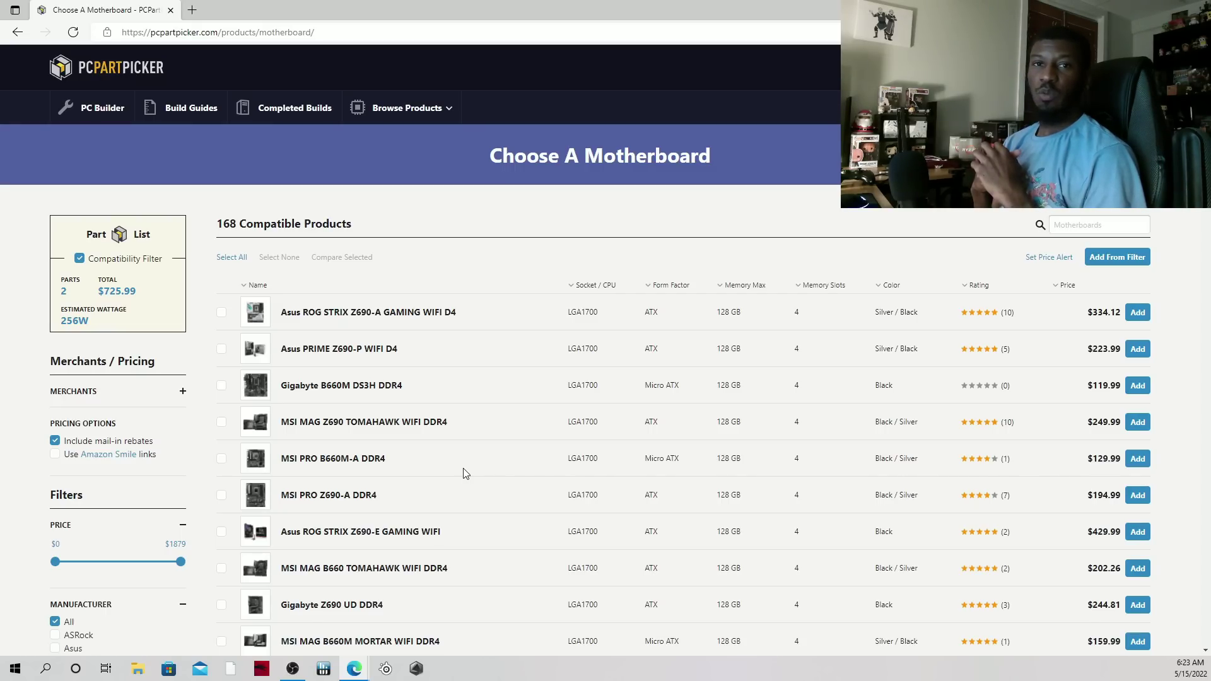
- Scroll through the 168 compatible LGA1700 motherboards and their prices
{"action": "scroll", "coordinate": [410, 478], "scroll_direction": "down", "scroll_amount": 3}
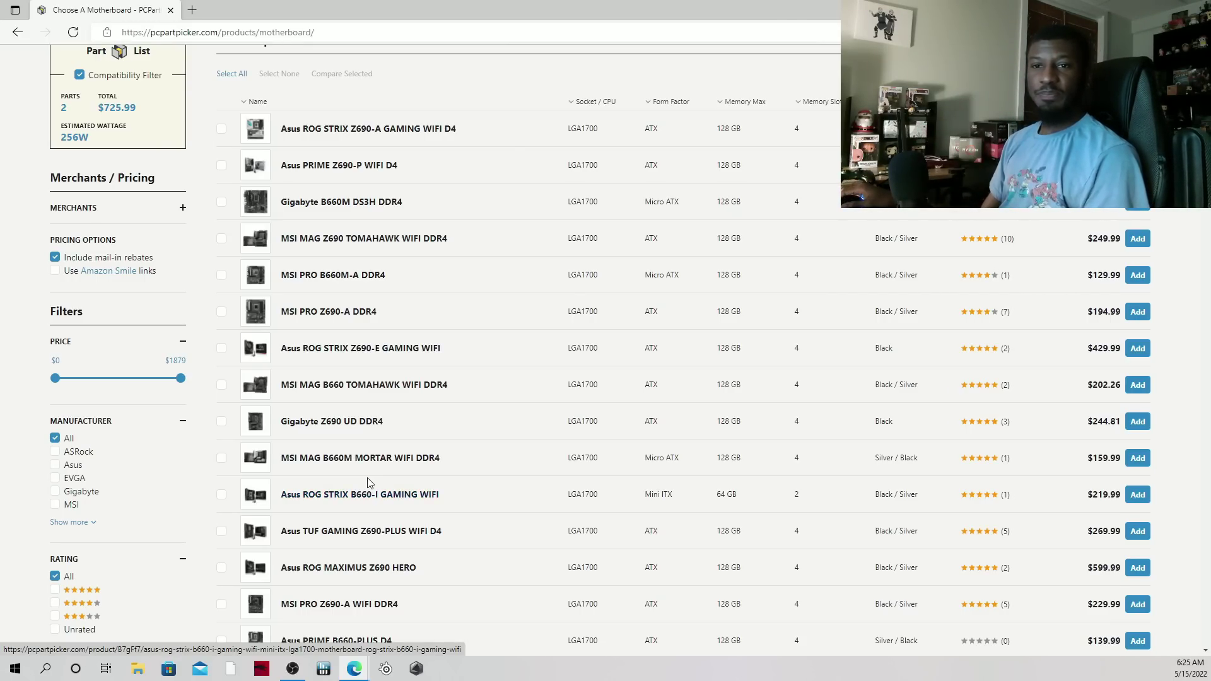
{"action": "scroll", "coordinate": [362, 484], "scroll_direction": "down", "scroll_amount": 1}
- Add the Asus ROG STRIX Z690-A GAMING WIFI D4 motherboard ($334.12) to the build
{"action": "scroll", "coordinate": [498, 466], "scroll_direction": "down", "scroll_amount": 1}
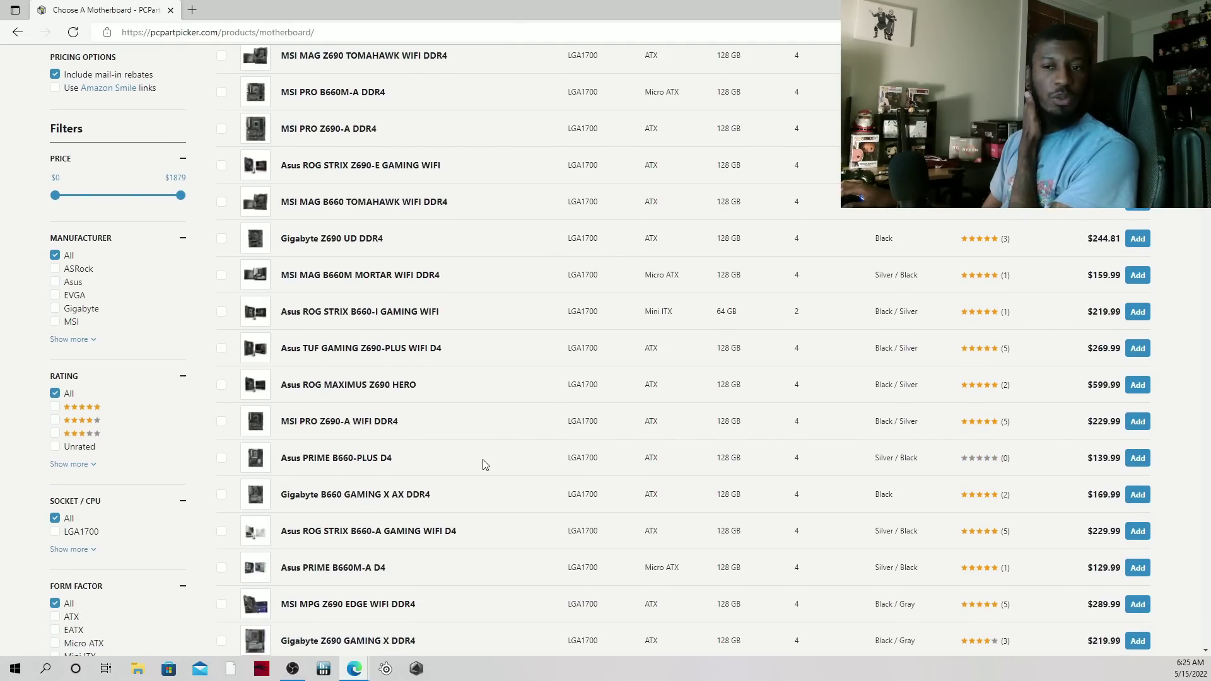
{"action": "scroll", "coordinate": [483, 464], "scroll_direction": "up", "scroll_amount": 3}
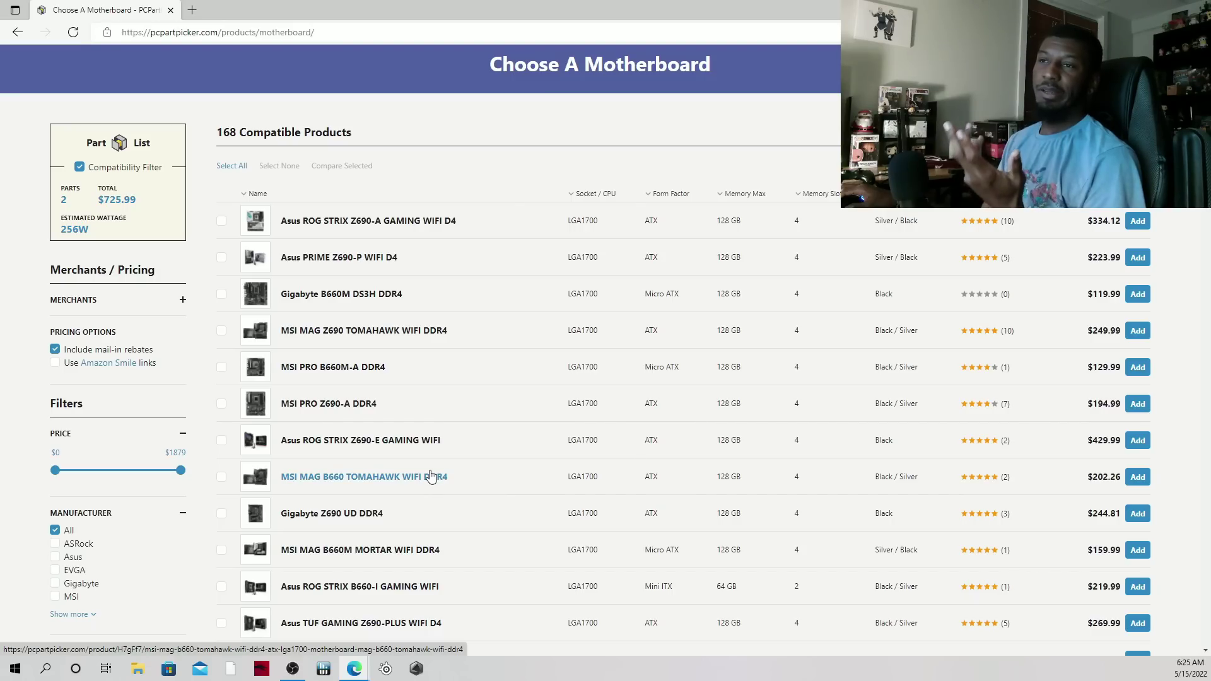
{"action": "left_click", "coordinate": [1137, 222]}
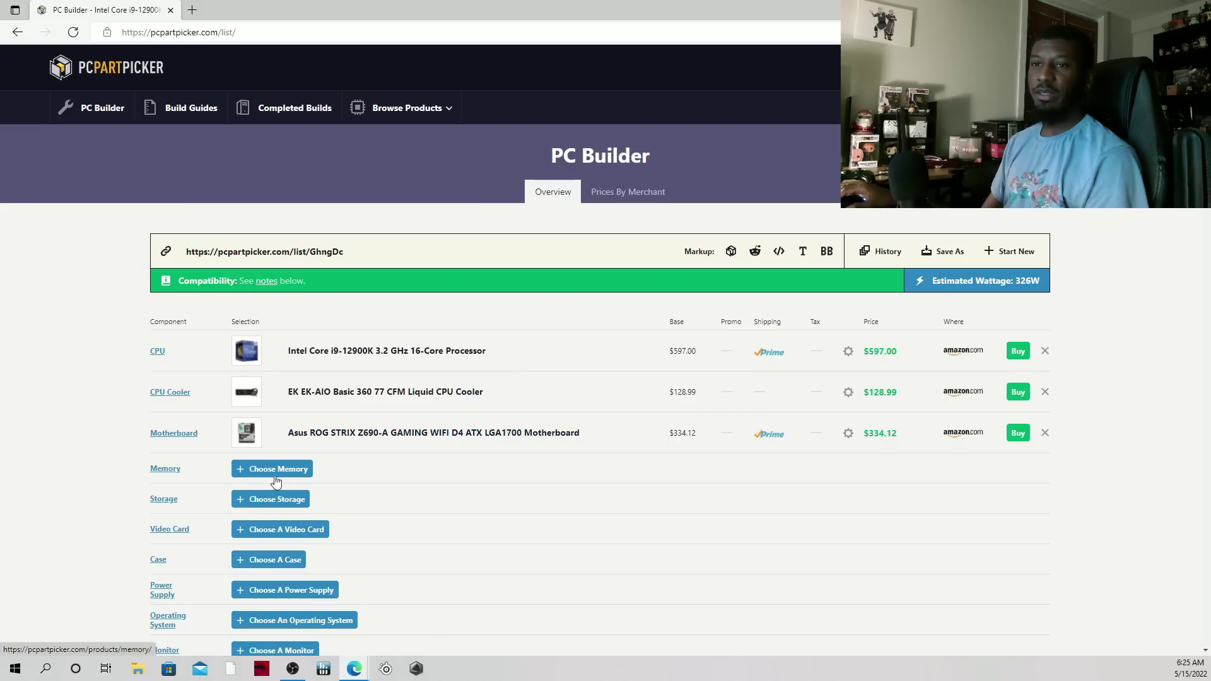
- Look through the motherboard's product page photos, then return to the build list
{"action": "left_click", "coordinate": [405, 435]}
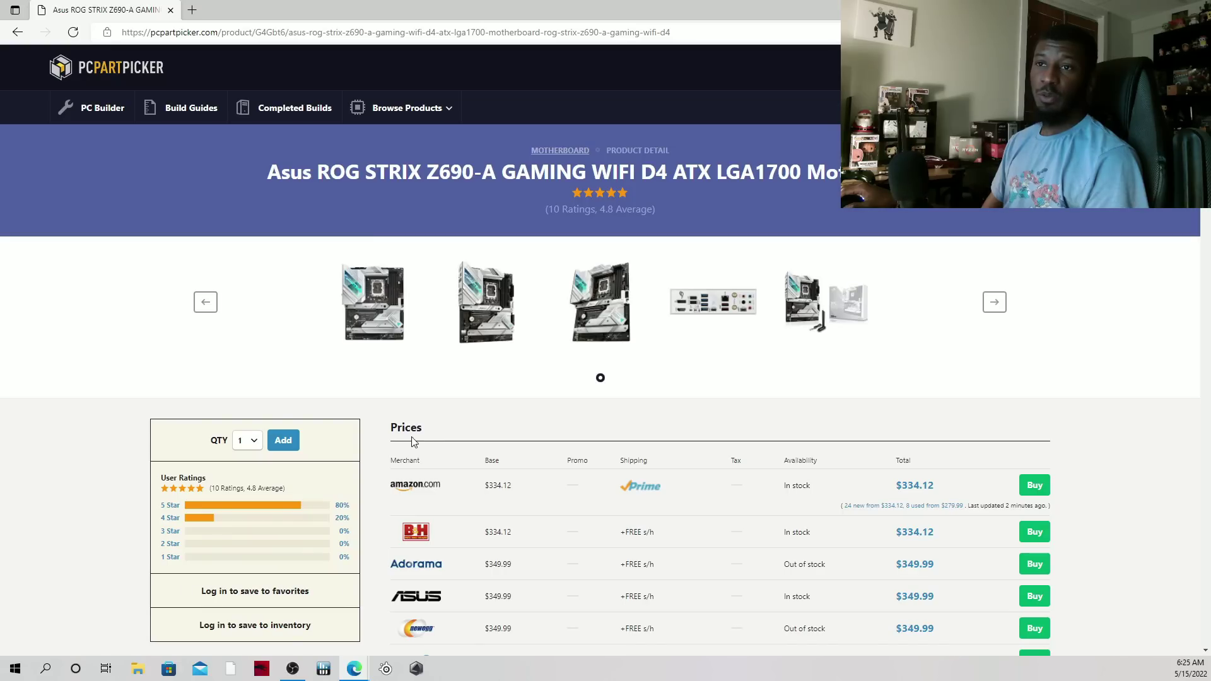
{"action": "left_click", "coordinate": [360, 333]}
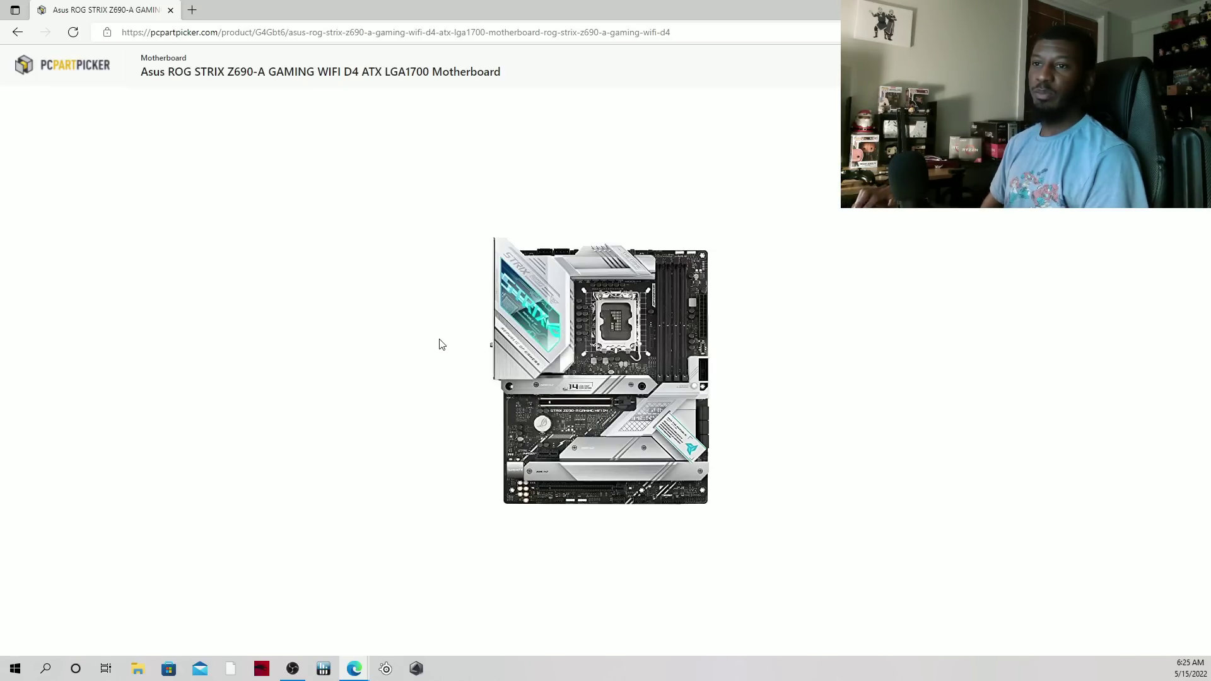
{"action": "key", "text": "Right"}
{"action": "key", "text": "Right"}
{"action": "key", "text": "Escape"}
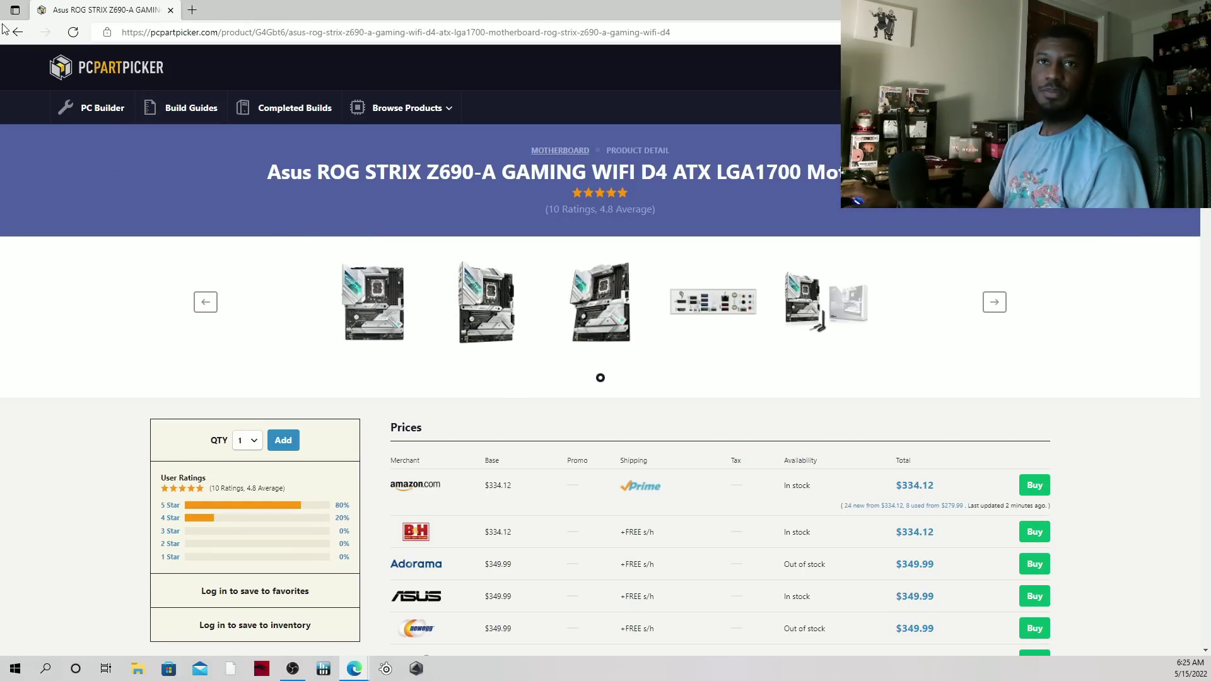
{"action": "left_click", "coordinate": [17, 34]}
{"action": "scroll", "coordinate": [403, 408], "scroll_direction": "down", "scroll_amount": 3}
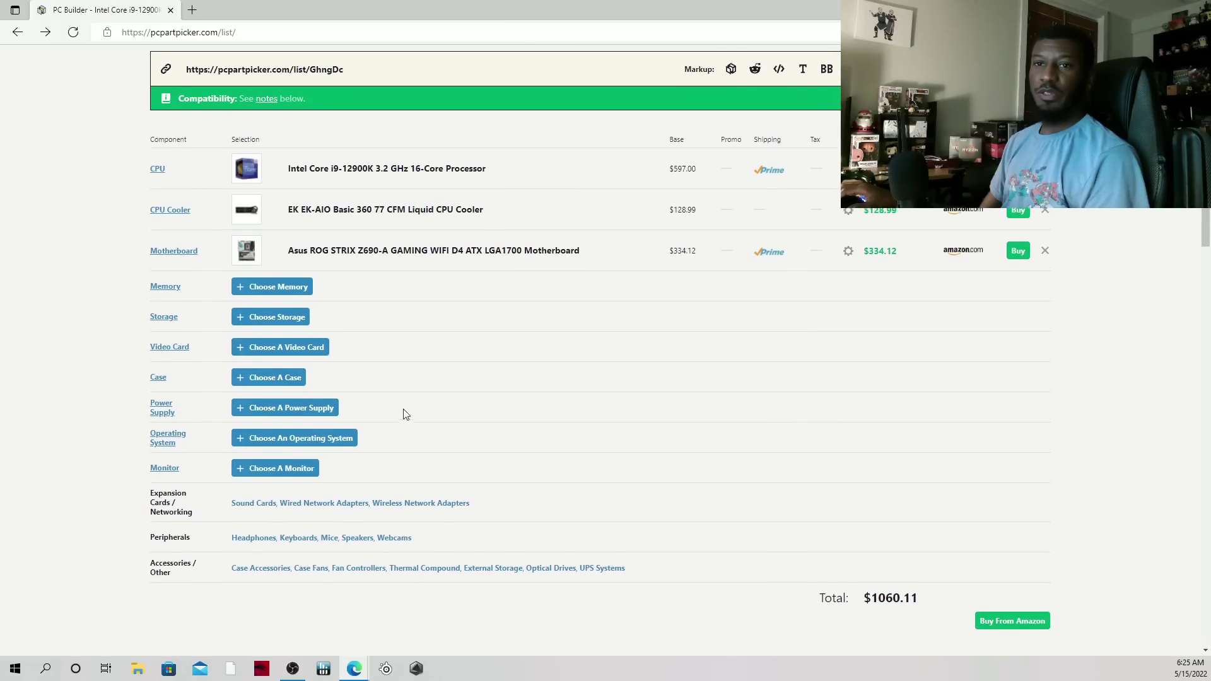
- Add the Corsair Vengeance LPX 32 GB DDR4-3200 memory kit, bringing the build to $1170.11
{"action": "left_click", "coordinate": [271, 288]}
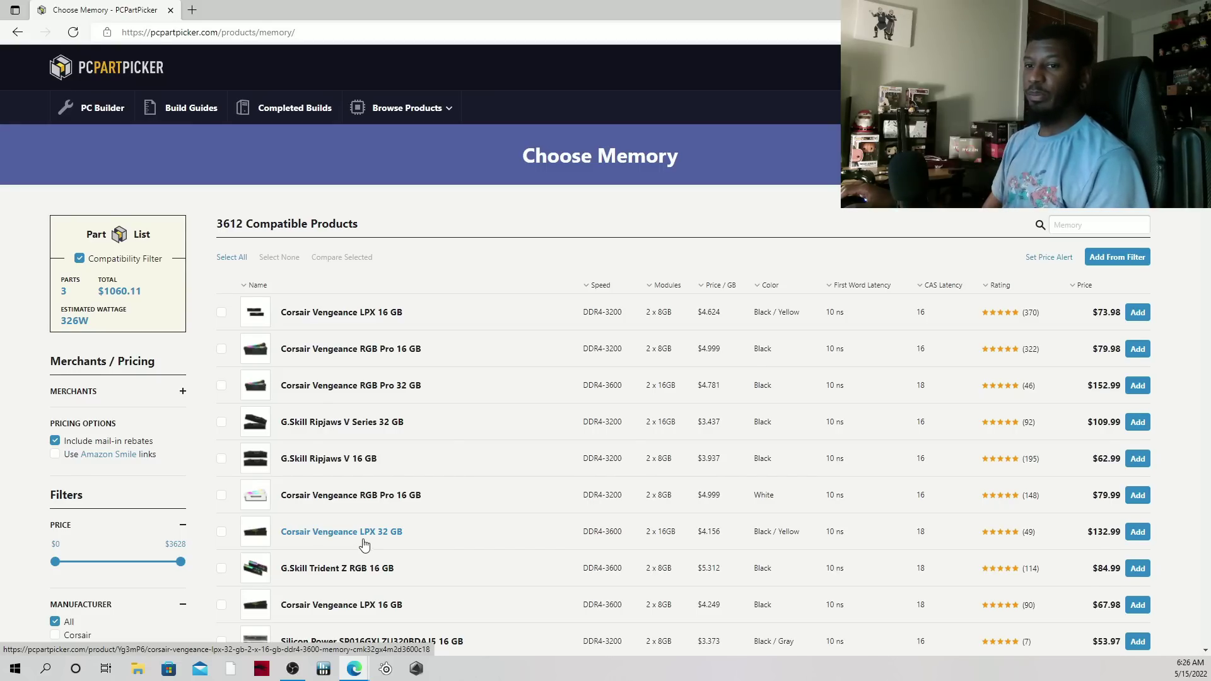
{"action": "scroll", "coordinate": [364, 543], "scroll_direction": "down", "scroll_amount": 1}
{"action": "scroll", "coordinate": [372, 536], "scroll_direction": "down", "scroll_amount": 1}
{"action": "scroll", "coordinate": [375, 532], "scroll_direction": "down", "scroll_amount": 1}
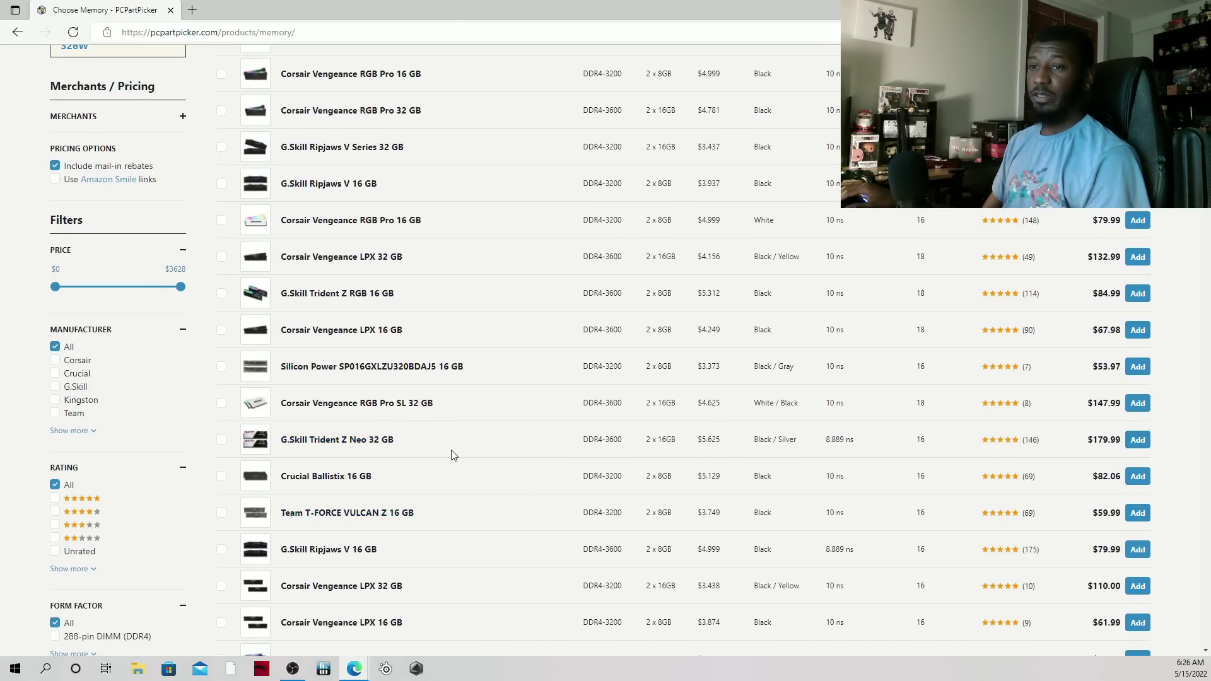
{"action": "scroll", "coordinate": [458, 454], "scroll_direction": "up", "scroll_amount": 2}
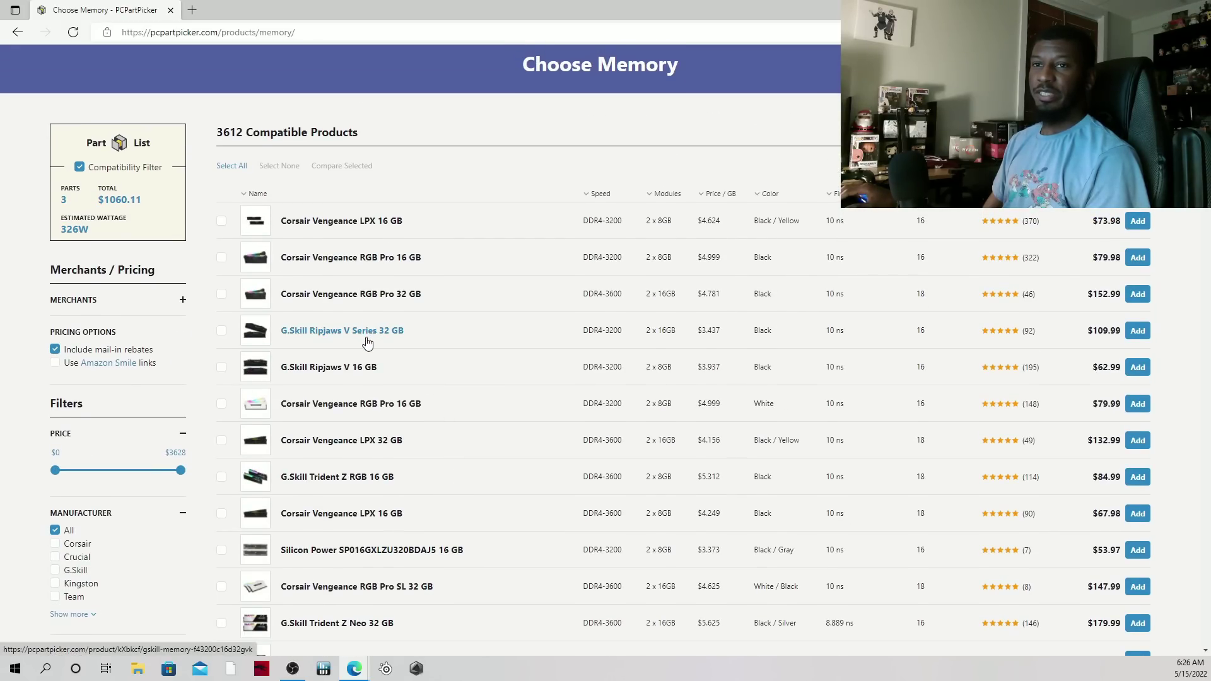
{"action": "scroll", "coordinate": [519, 467], "scroll_direction": "down", "scroll_amount": 1}
{"action": "scroll", "coordinate": [424, 537], "scroll_direction": "up", "scroll_amount": 1}
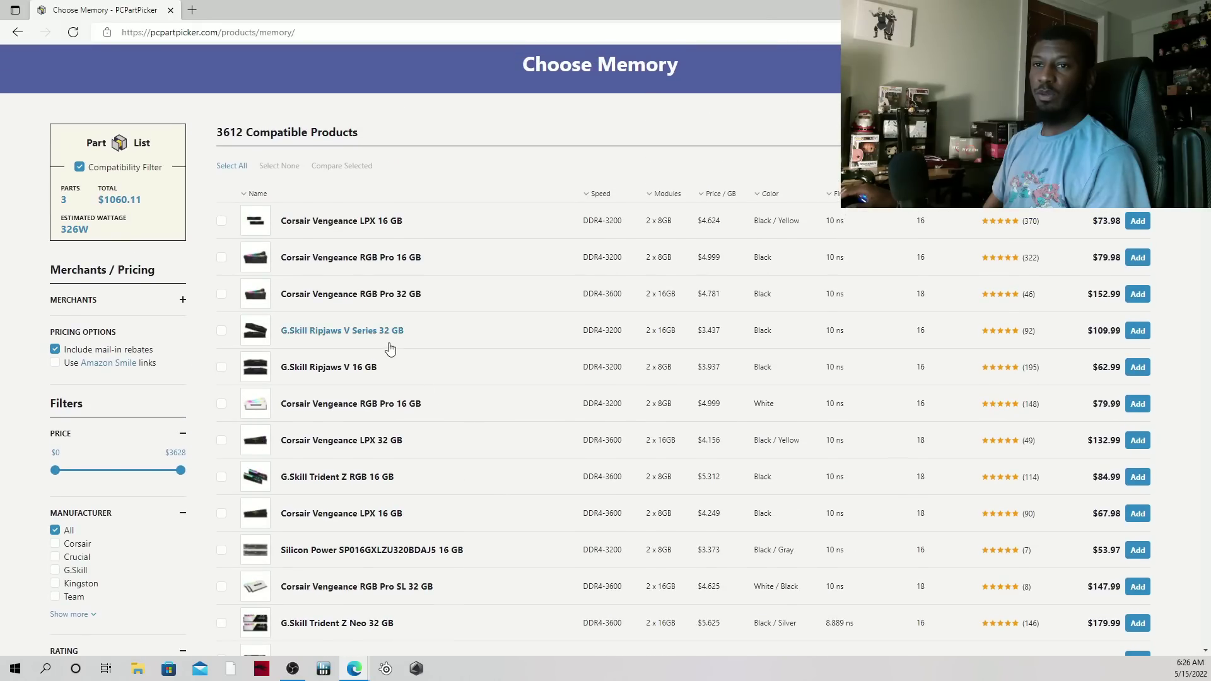
{"action": "scroll", "coordinate": [532, 446], "scroll_direction": "down", "scroll_amount": 2}
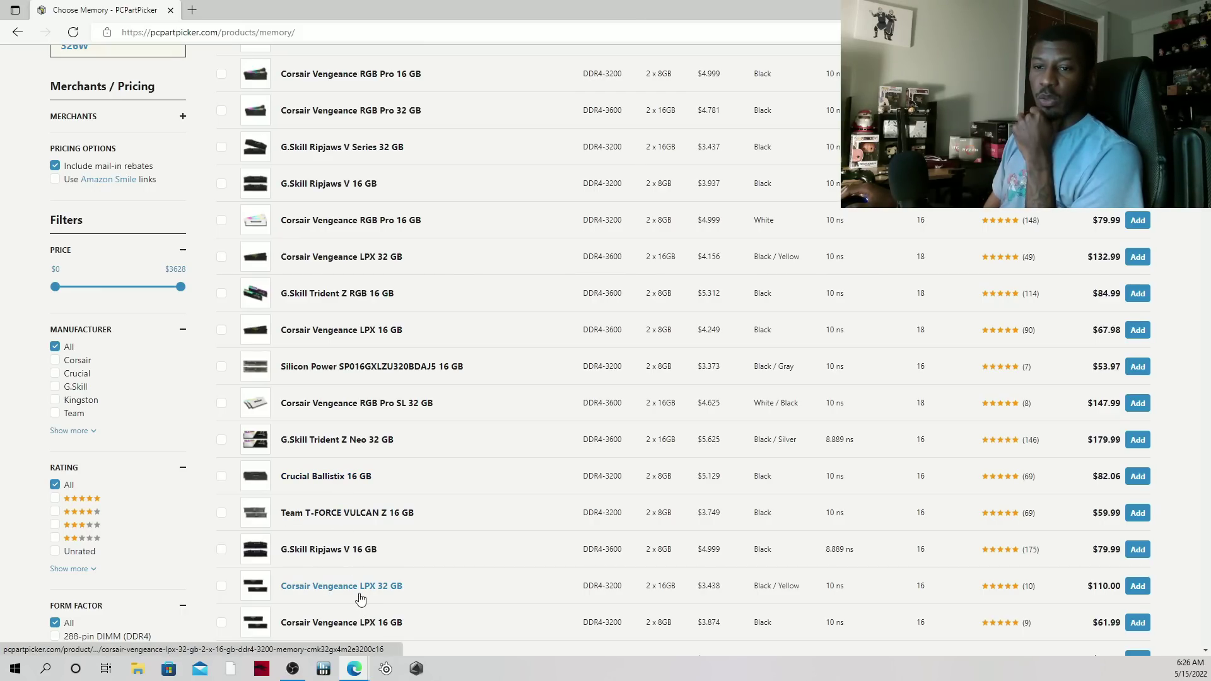
{"action": "left_click", "coordinate": [1137, 586]}
{"action": "scroll", "coordinate": [643, 498], "scroll_direction": "down", "scroll_amount": 3}
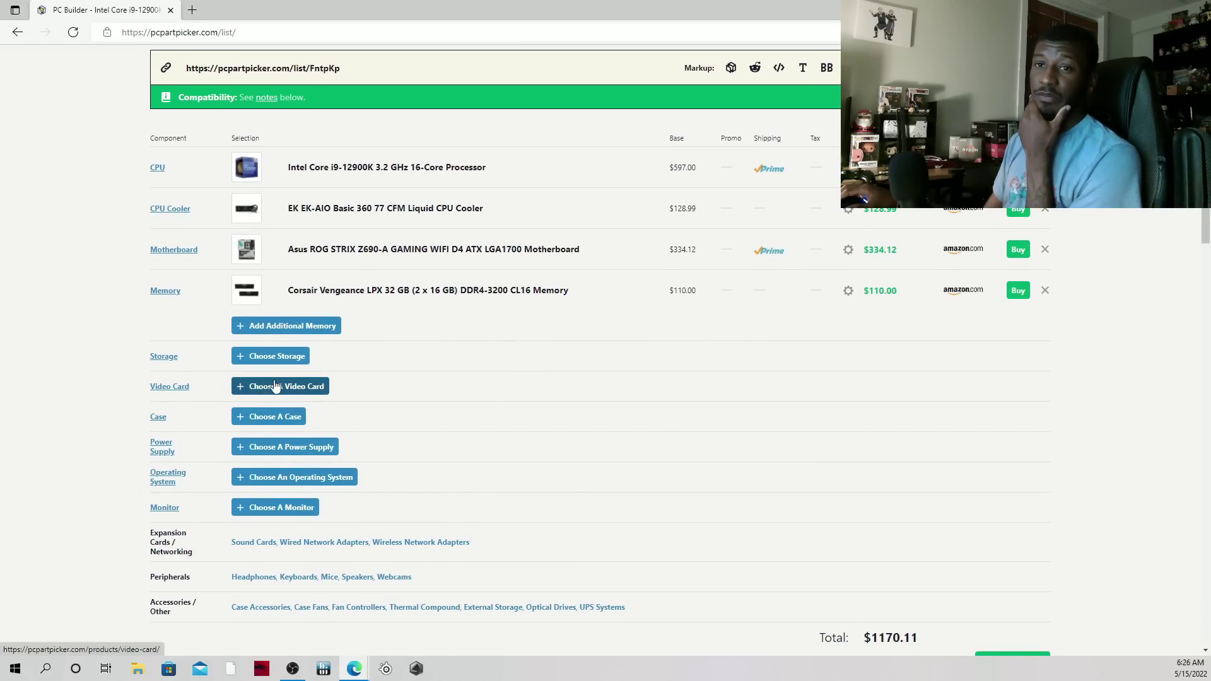
{"action": "left_click", "coordinate": [288, 364]}
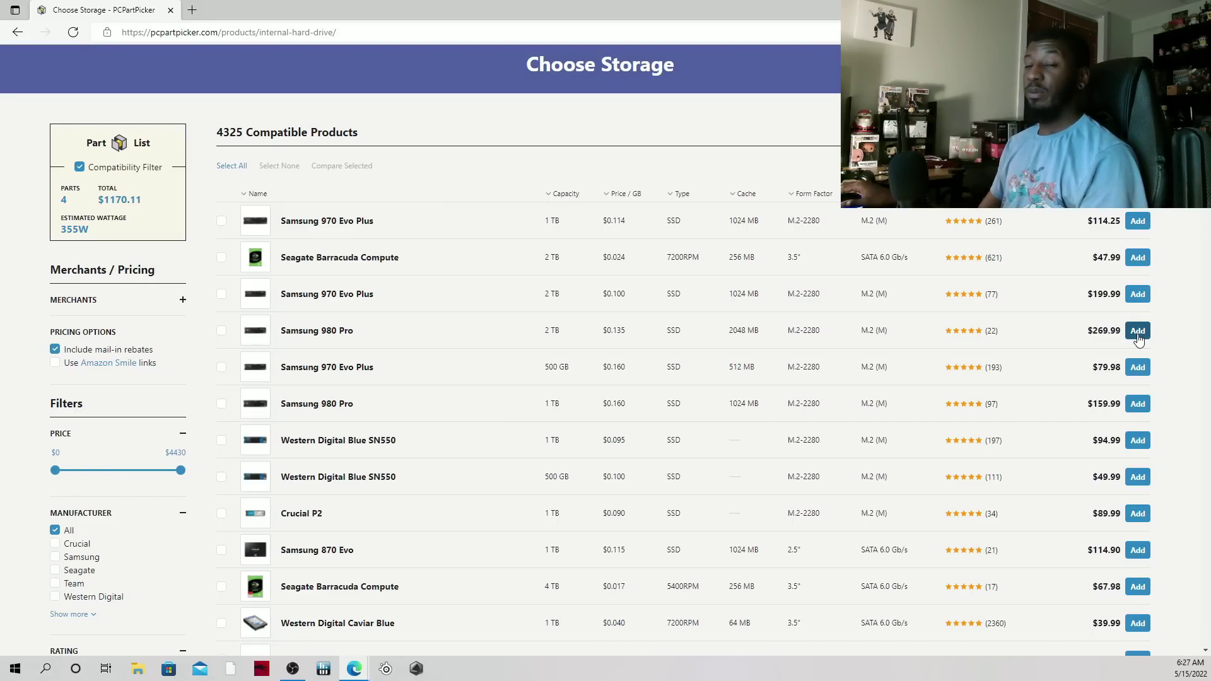
- Add the Samsung 980 Pro 2 TB NVMe SSD ($269.99), bringing the build to $1440.10
{"action": "left_click", "coordinate": [1138, 331]}
{"action": "scroll", "coordinate": [757, 414], "scroll_direction": "down", "scroll_amount": 2}
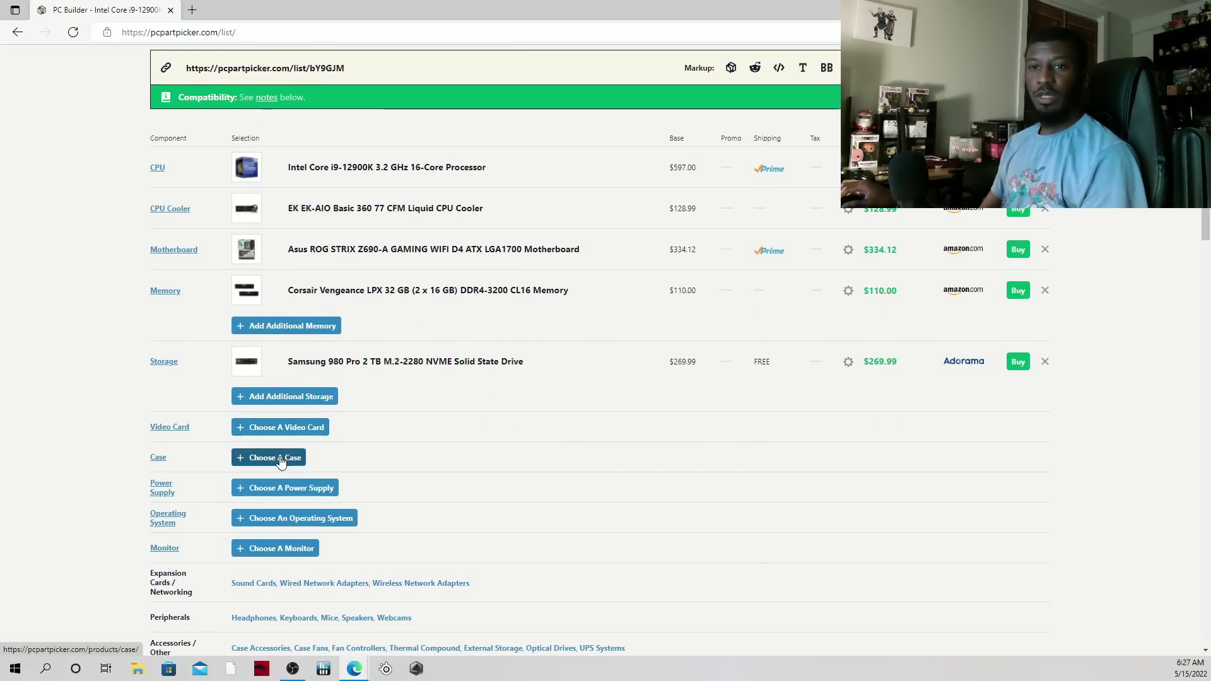
{"action": "left_click", "coordinate": [280, 460]}
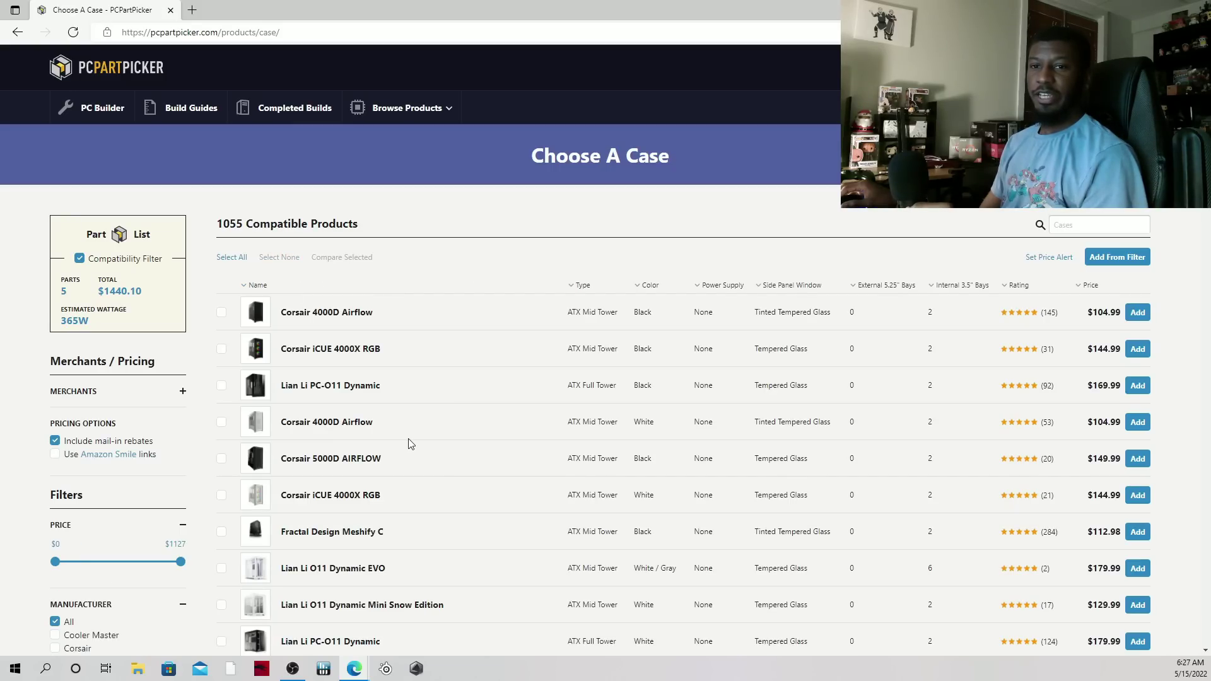
- Search the cases for 'mini' and look over the Lian Li O11 Dynamic Mini details
{"action": "left_click", "coordinate": [1115, 224]}
{"action": "type", "text": "m"}
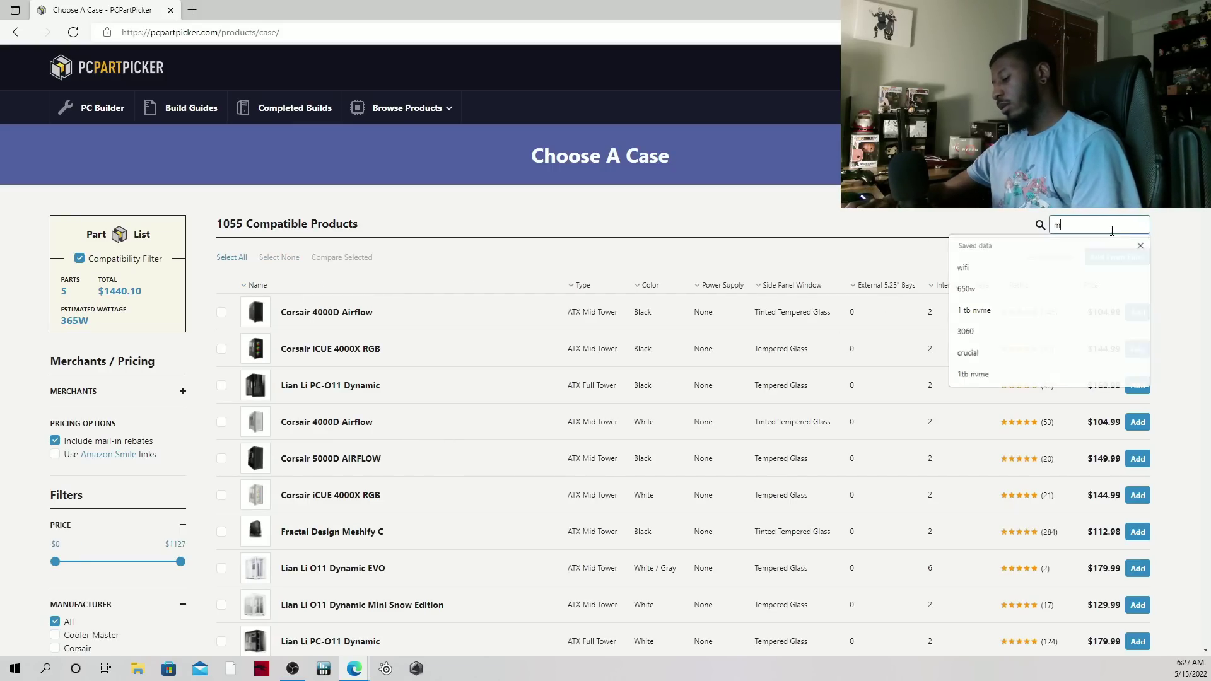
{"action": "type", "text": "ini"}
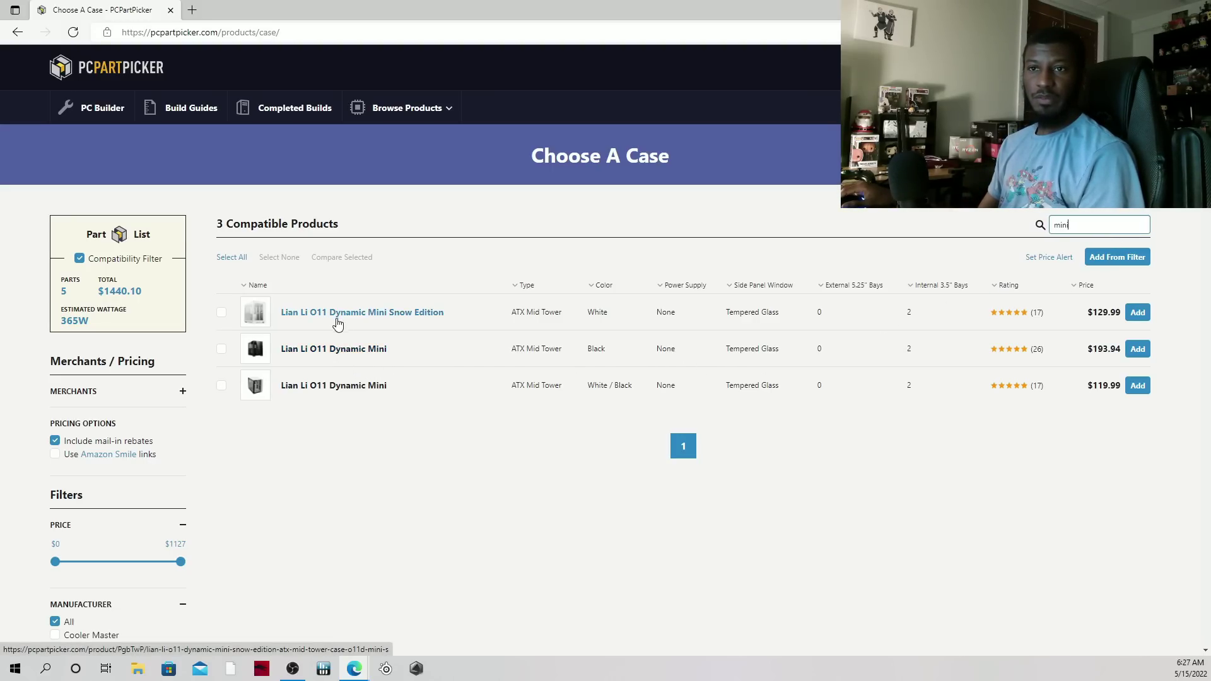
{"action": "left_click", "coordinate": [364, 357]}
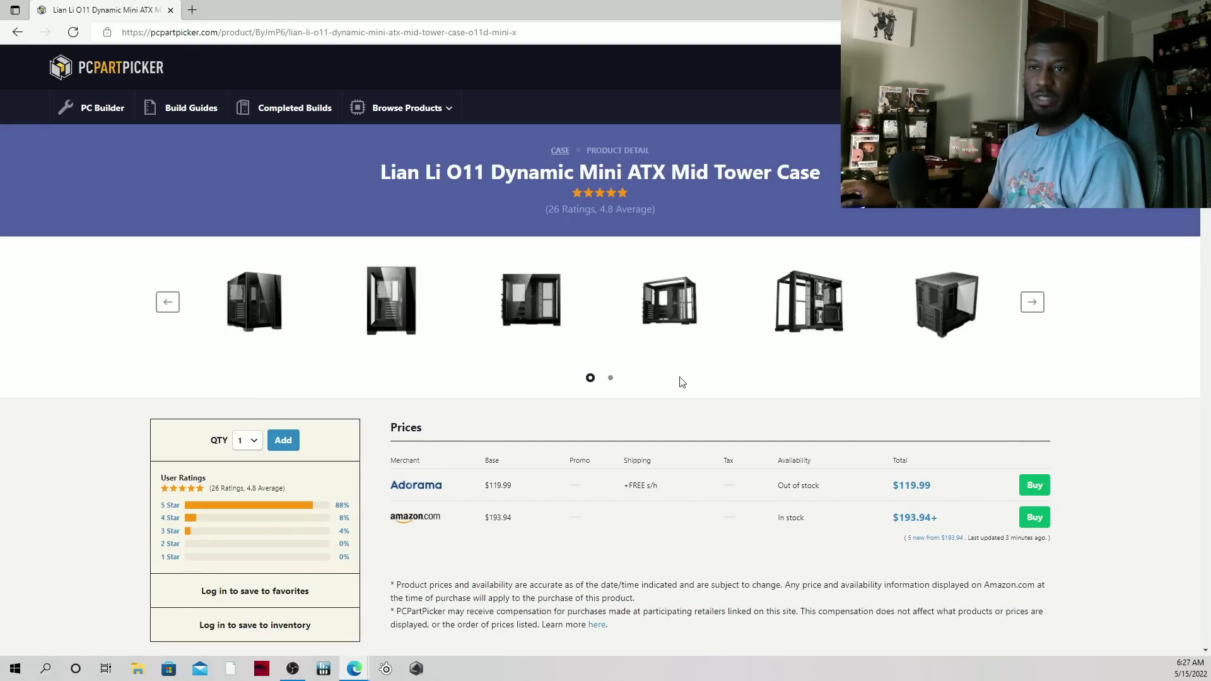
{"action": "left_click", "coordinate": [18, 35]}
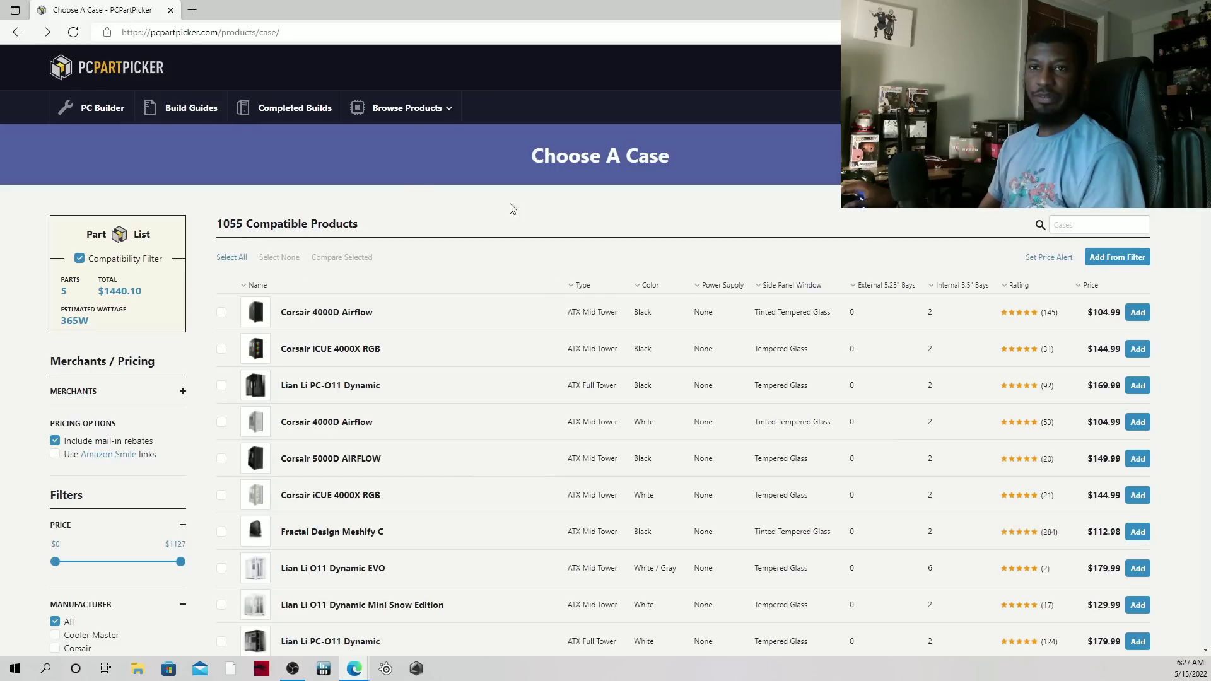
{"action": "left_click", "coordinate": [1116, 223]}
{"action": "type", "text": "f"}
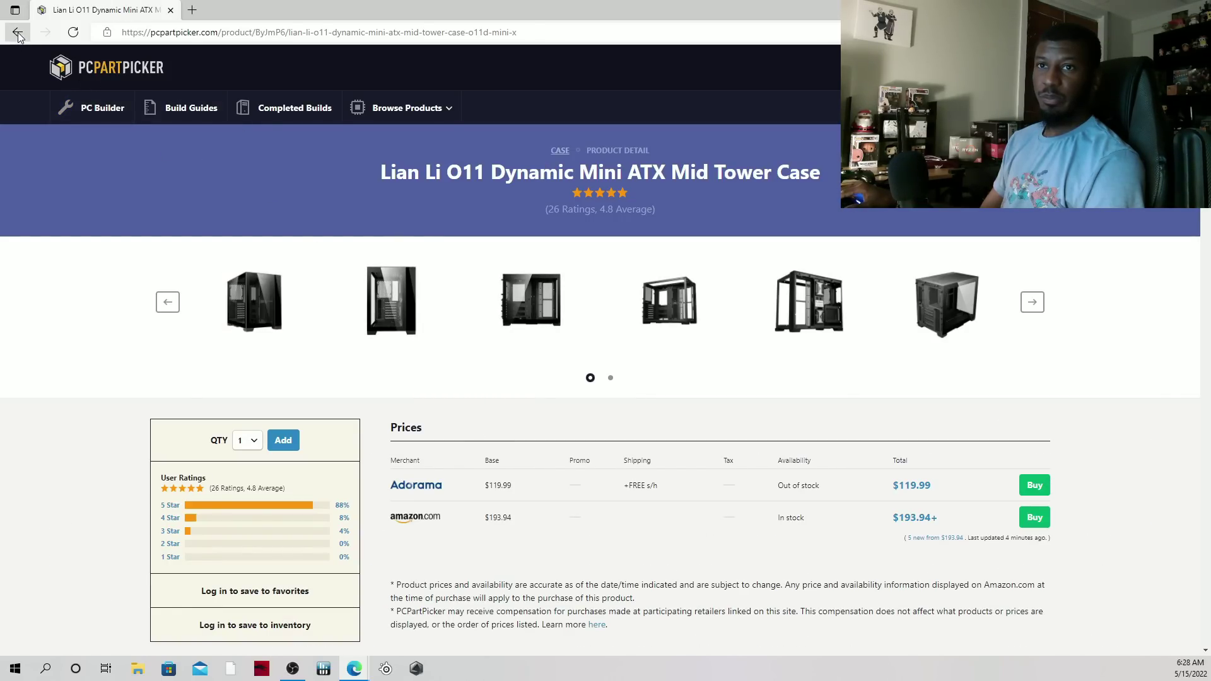
{"action": "left_click", "coordinate": [18, 32]}
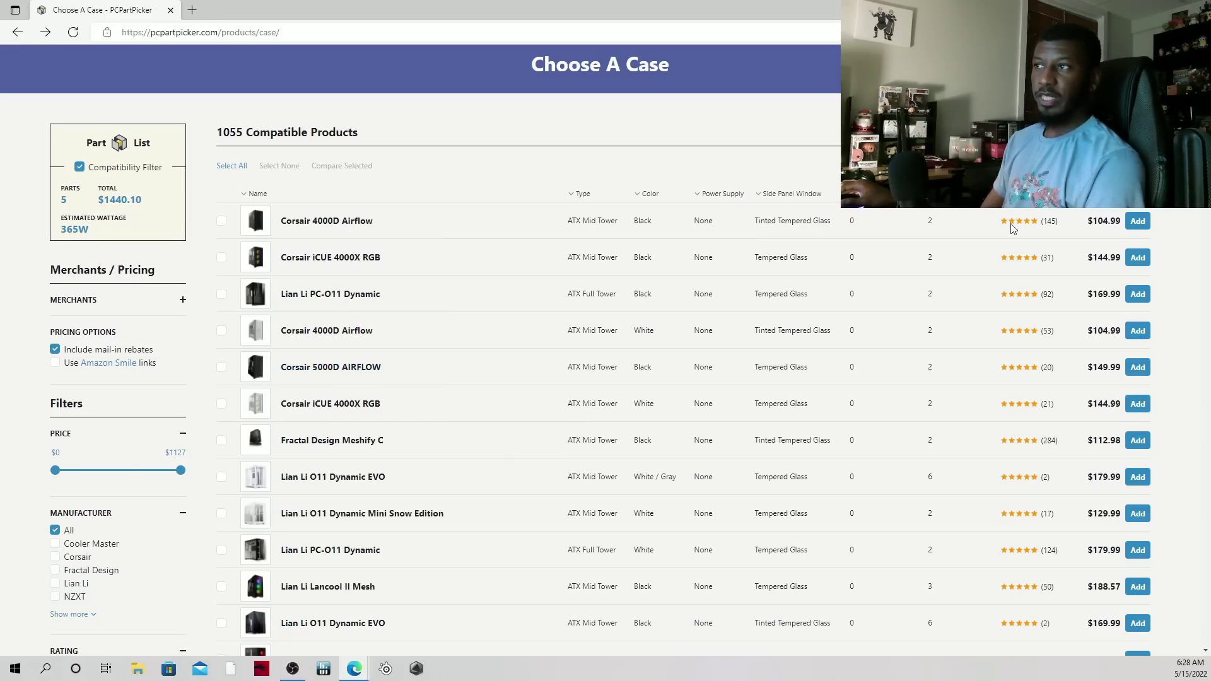
- Search 'lian li mini' and add the O11 Dynamic Mini Snow Edition case ($129.99)
{"action": "left_click", "coordinate": [1047, 201]}
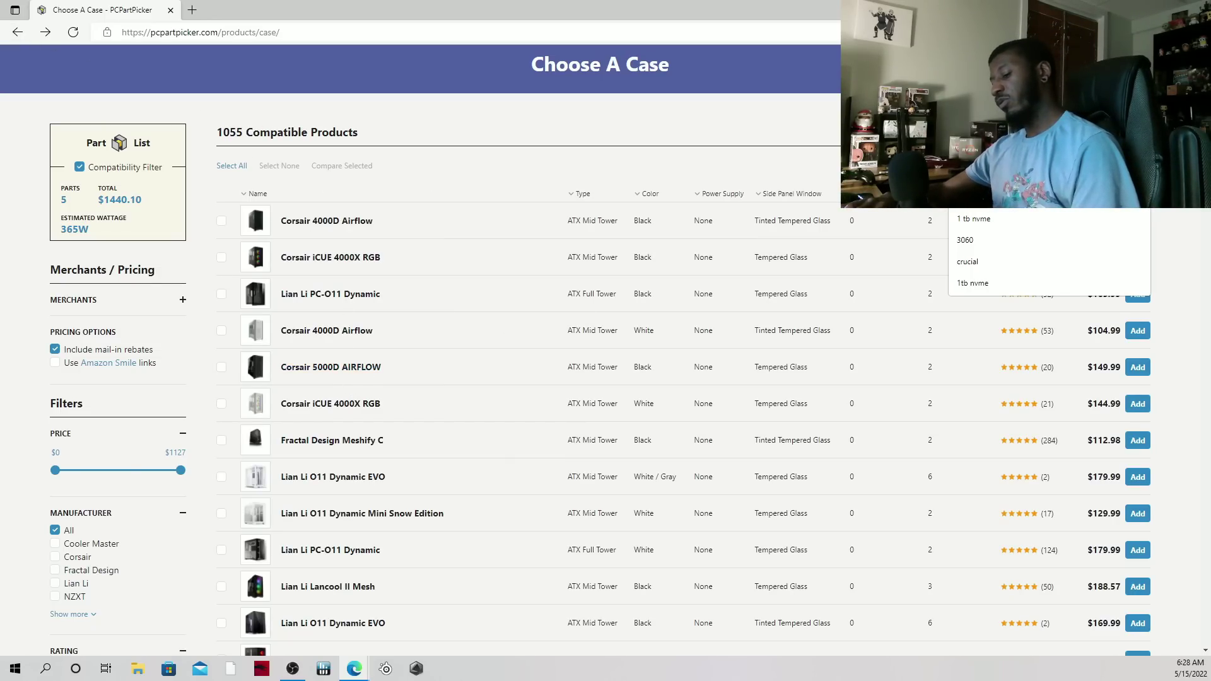
{"action": "type", "text": "lian li"}
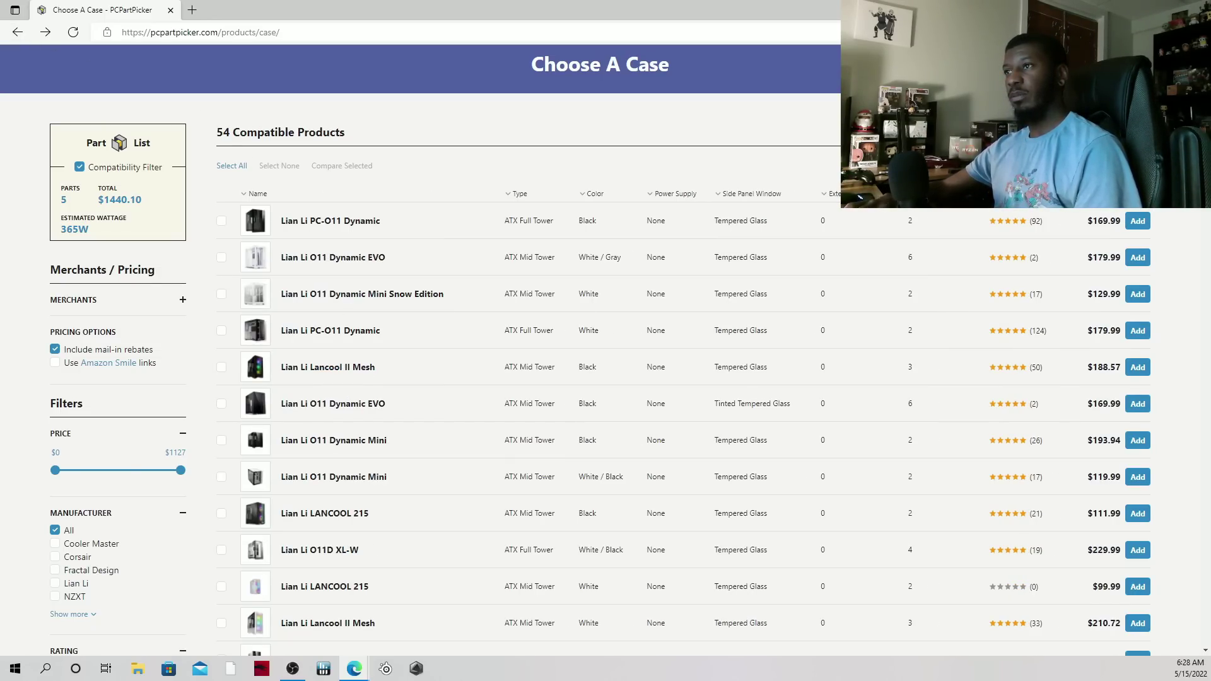
{"action": "type", "text": " mini"}
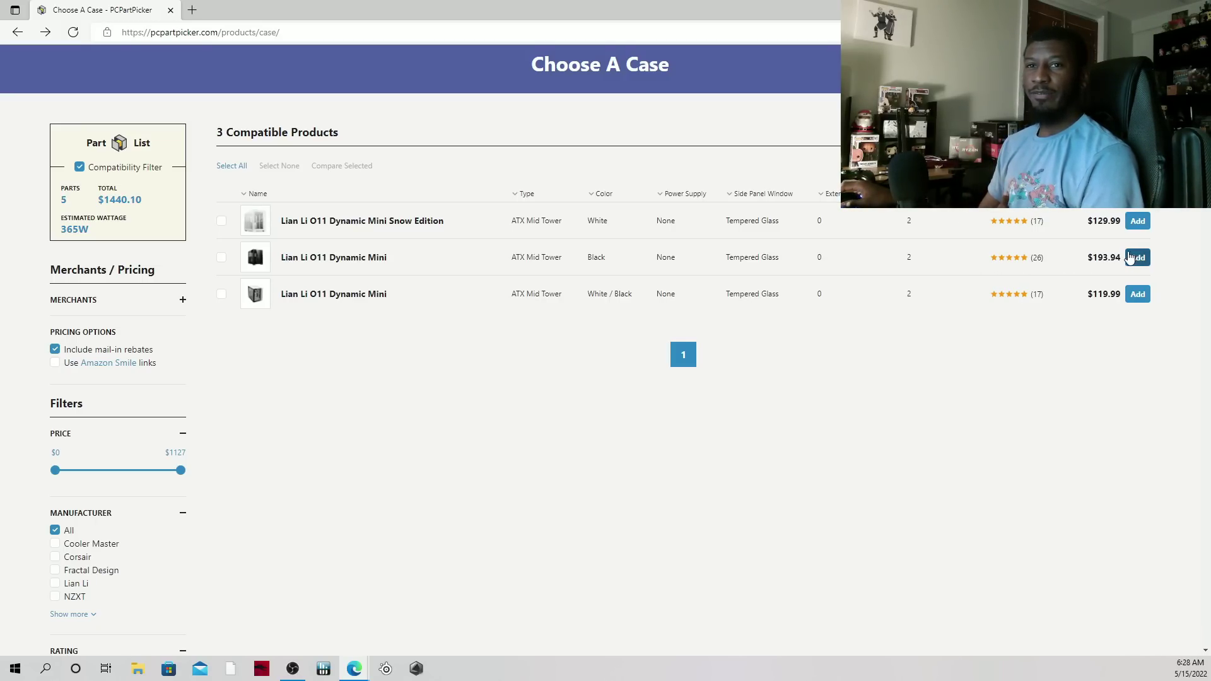
{"action": "left_click", "coordinate": [1139, 222]}
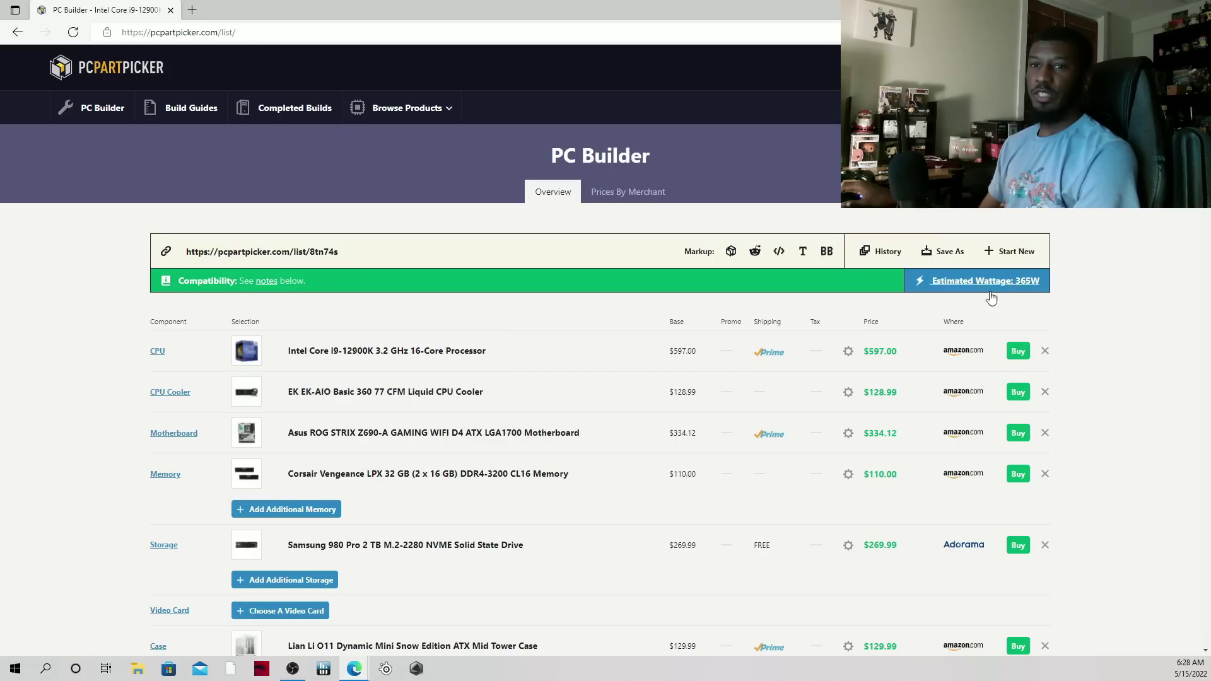
{"action": "scroll", "coordinate": [665, 391], "scroll_direction": "down", "scroll_amount": 4}
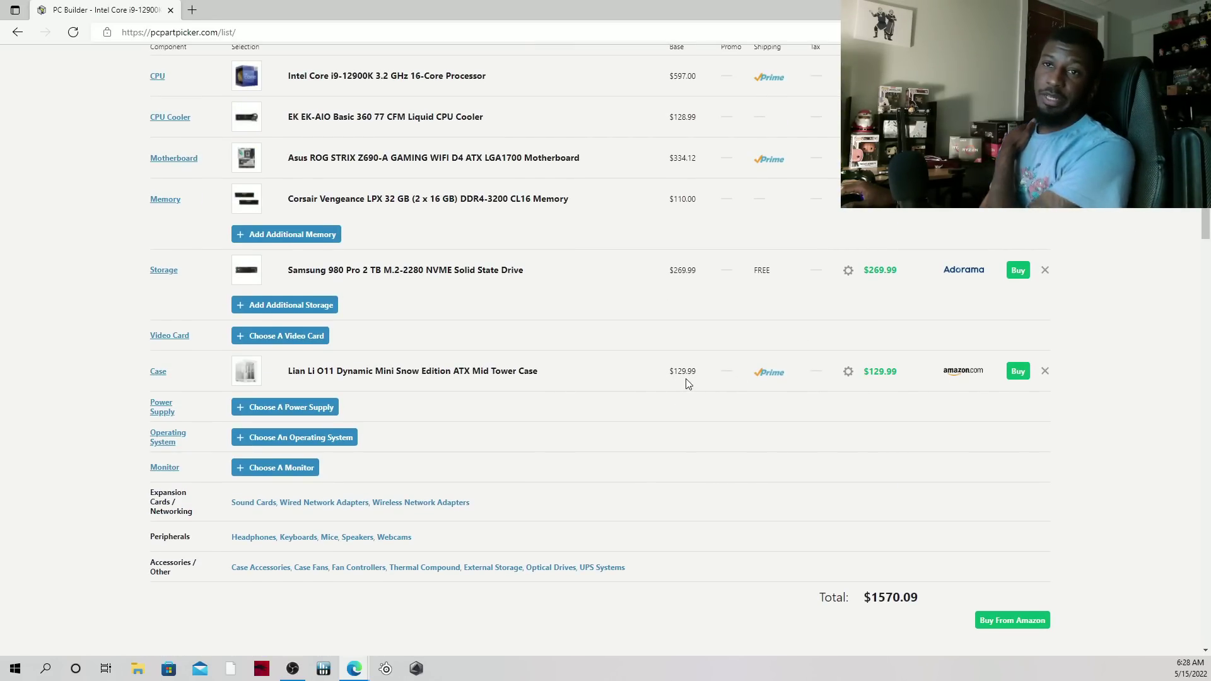
{"action": "left_click", "coordinate": [400, 376]}
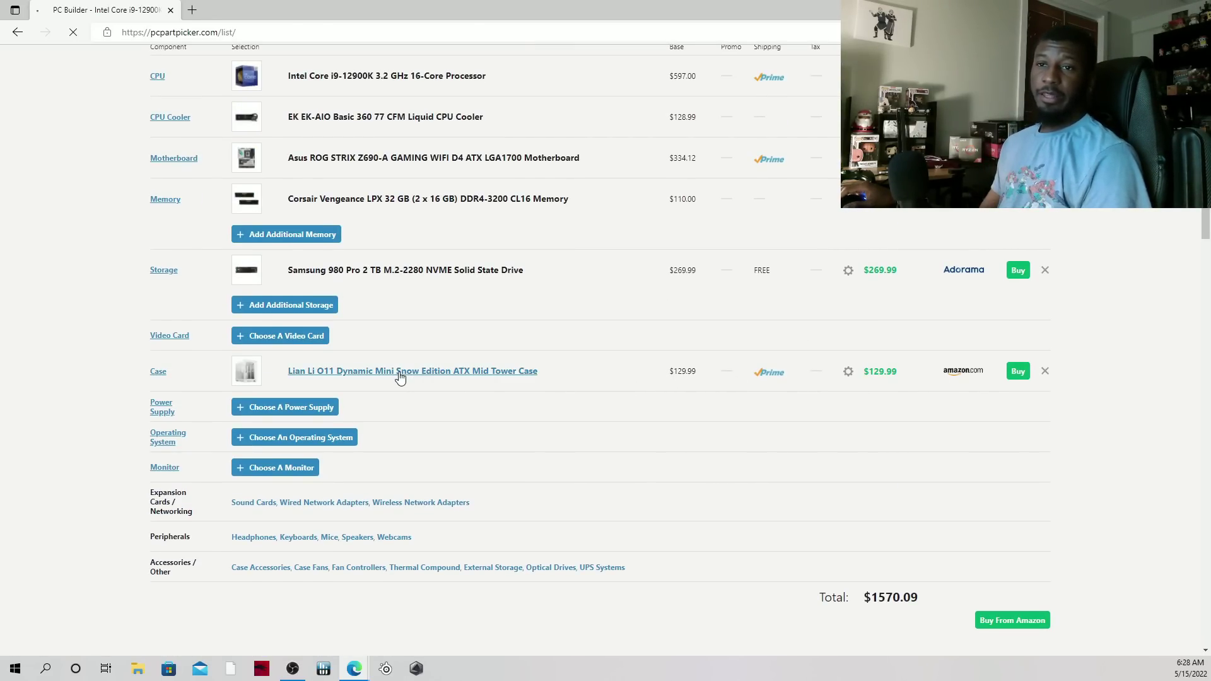
{"action": "left_click", "coordinate": [17, 33]}
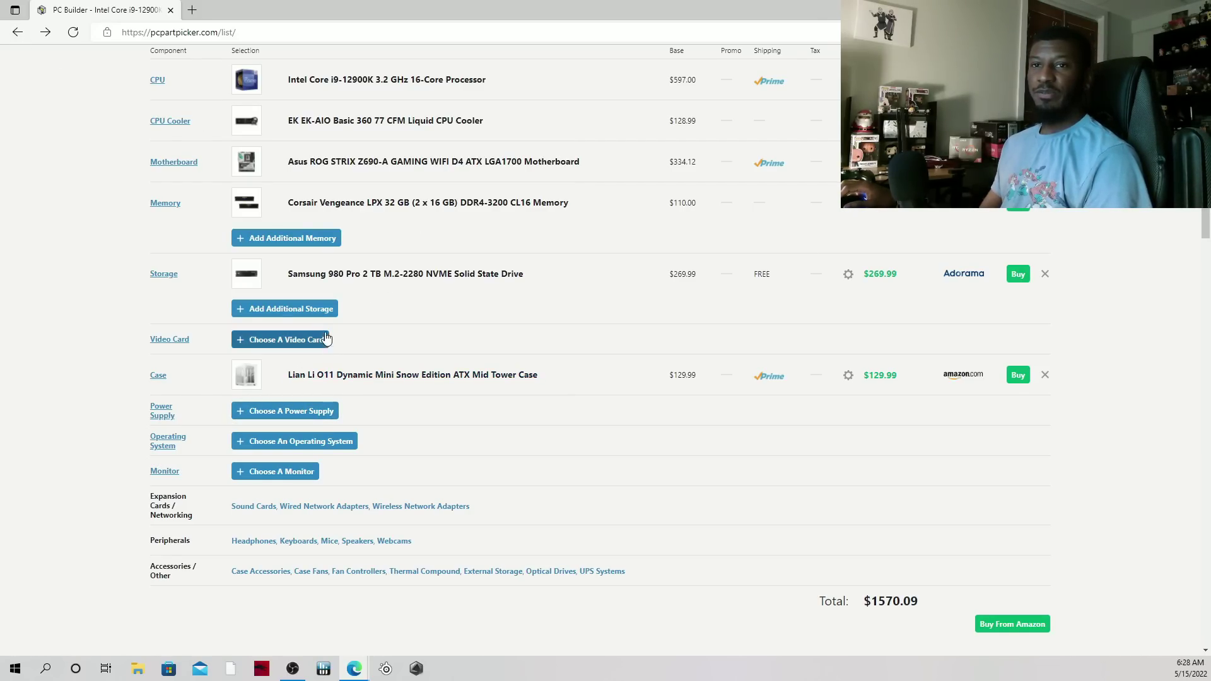
- Add a Seagate Barracuda Compute 4 TB hard drive ($67.98) as second storage
{"action": "left_click", "coordinate": [291, 309]}
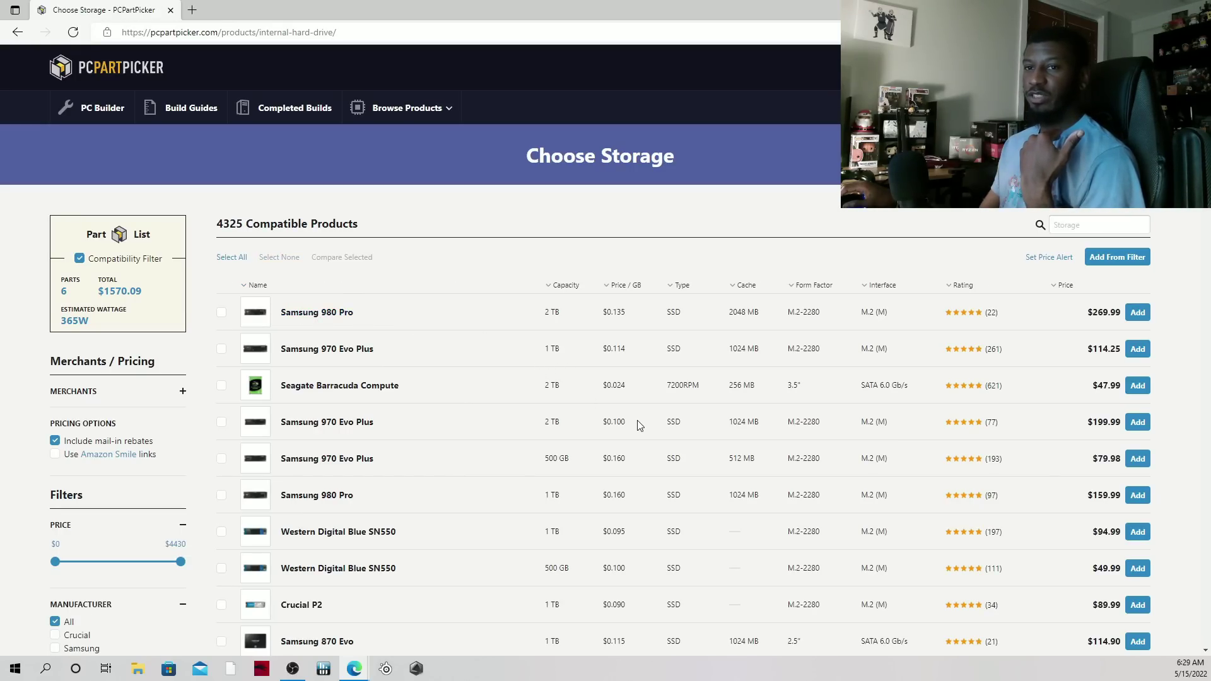
{"action": "scroll", "coordinate": [610, 387], "scroll_direction": "down", "scroll_amount": 5}
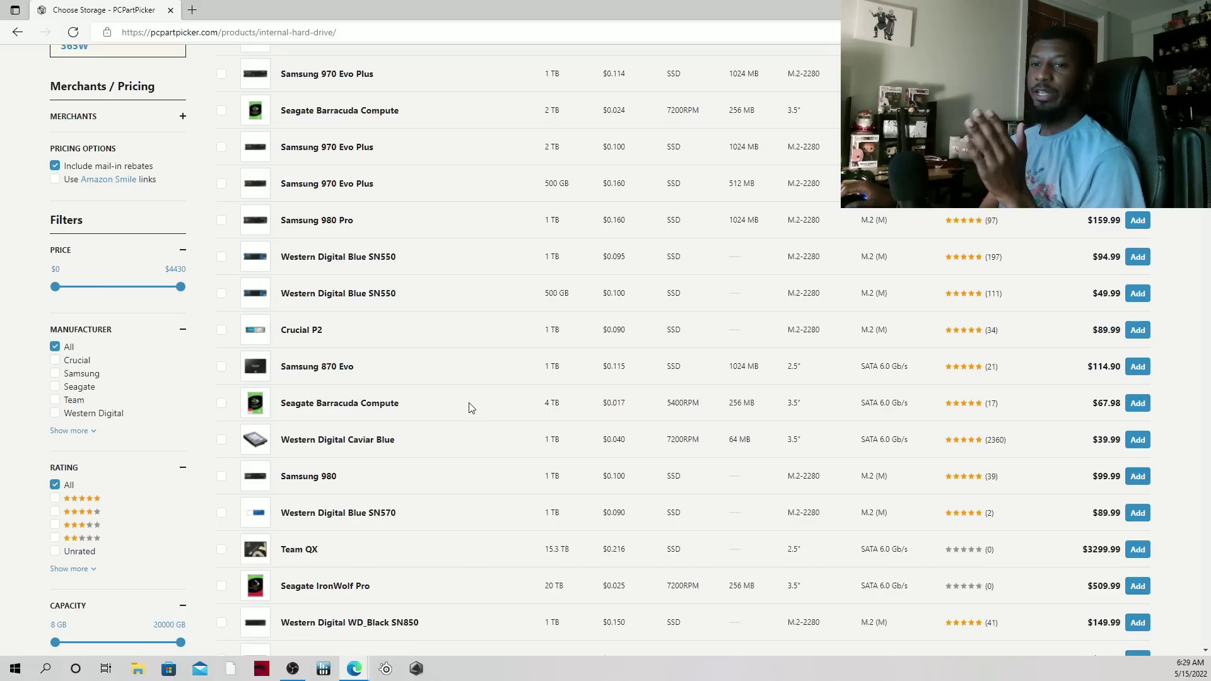
{"action": "left_click", "coordinate": [1135, 407]}
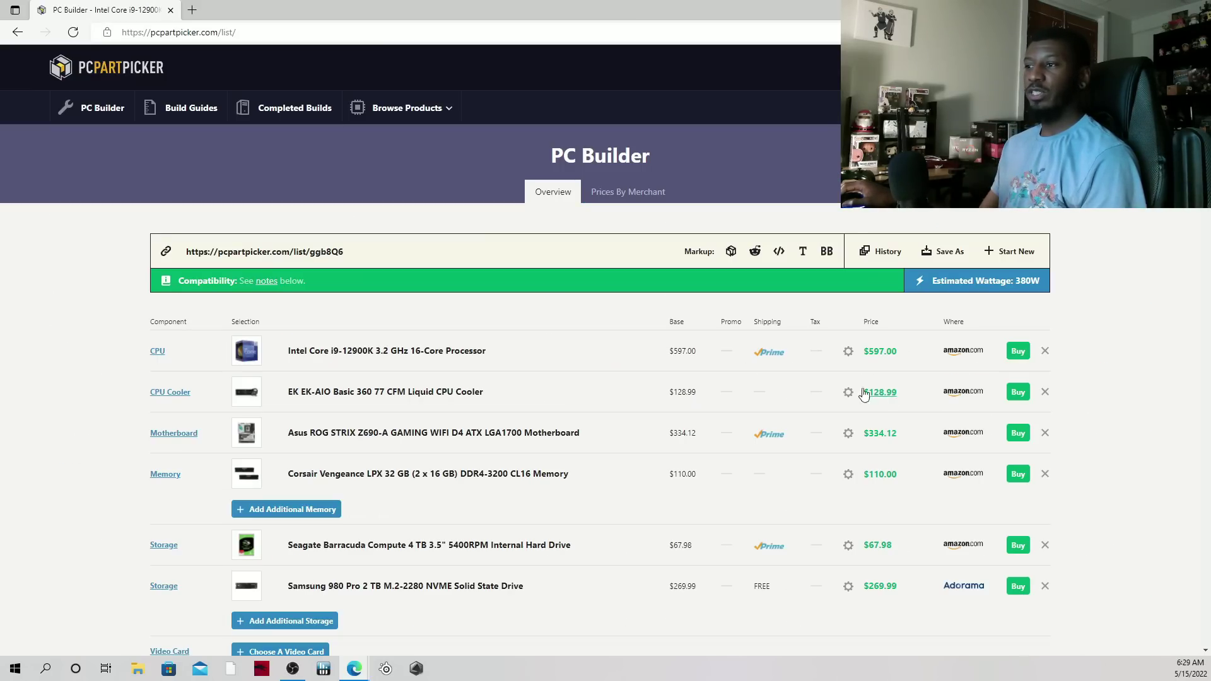
{"action": "scroll", "coordinate": [527, 403], "scroll_direction": "down", "scroll_amount": 5}
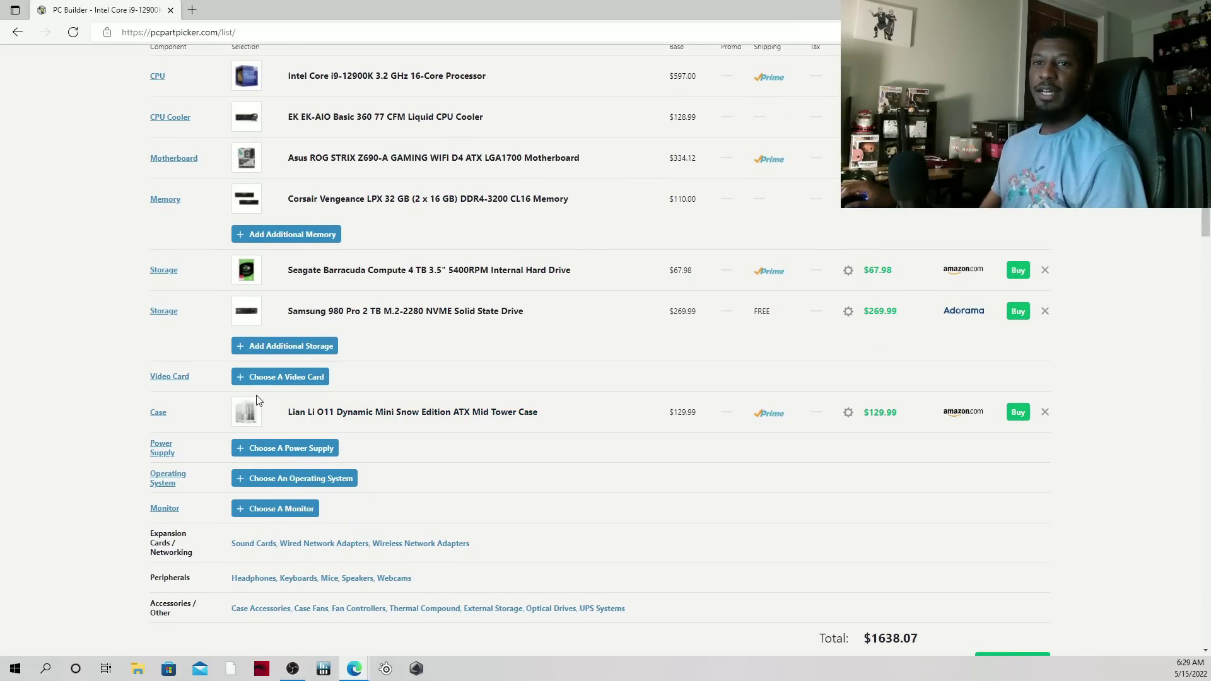
- Search video cards for '3080' and add the EVGA RTX 3080 12GB FTW3 Ultra Gaming ($1139.99)
{"action": "left_click", "coordinate": [258, 377]}
{"action": "left_click", "coordinate": [1074, 227]}
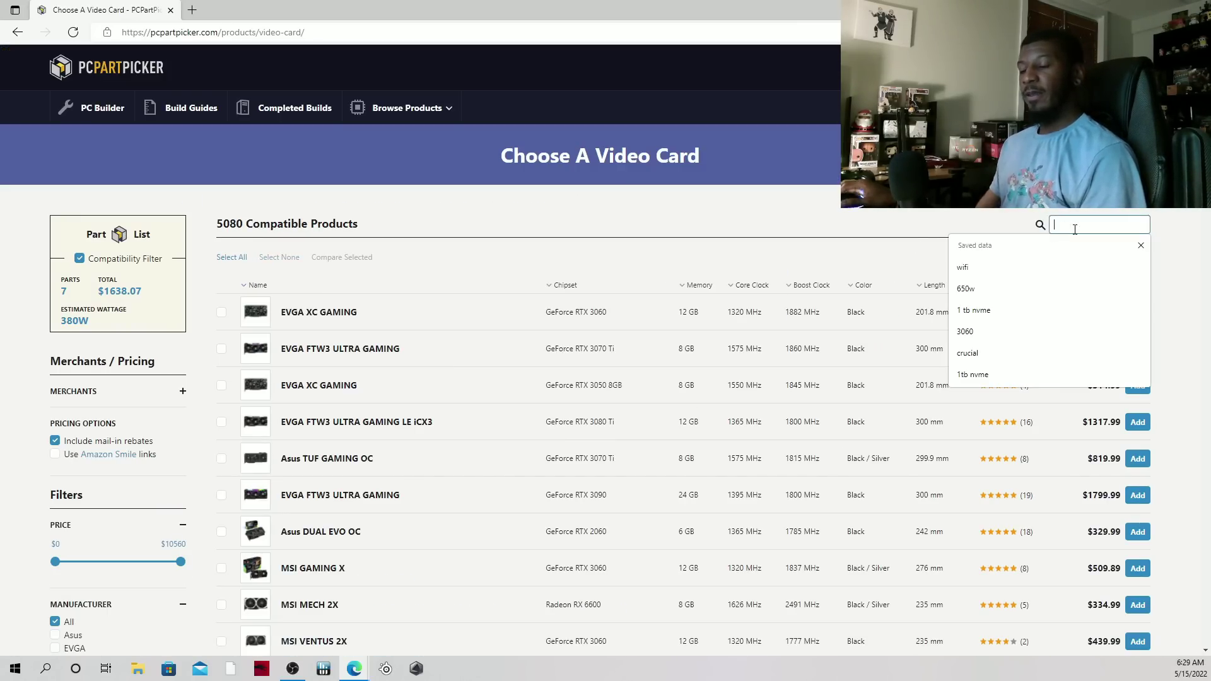
{"action": "type", "text": "3080"}
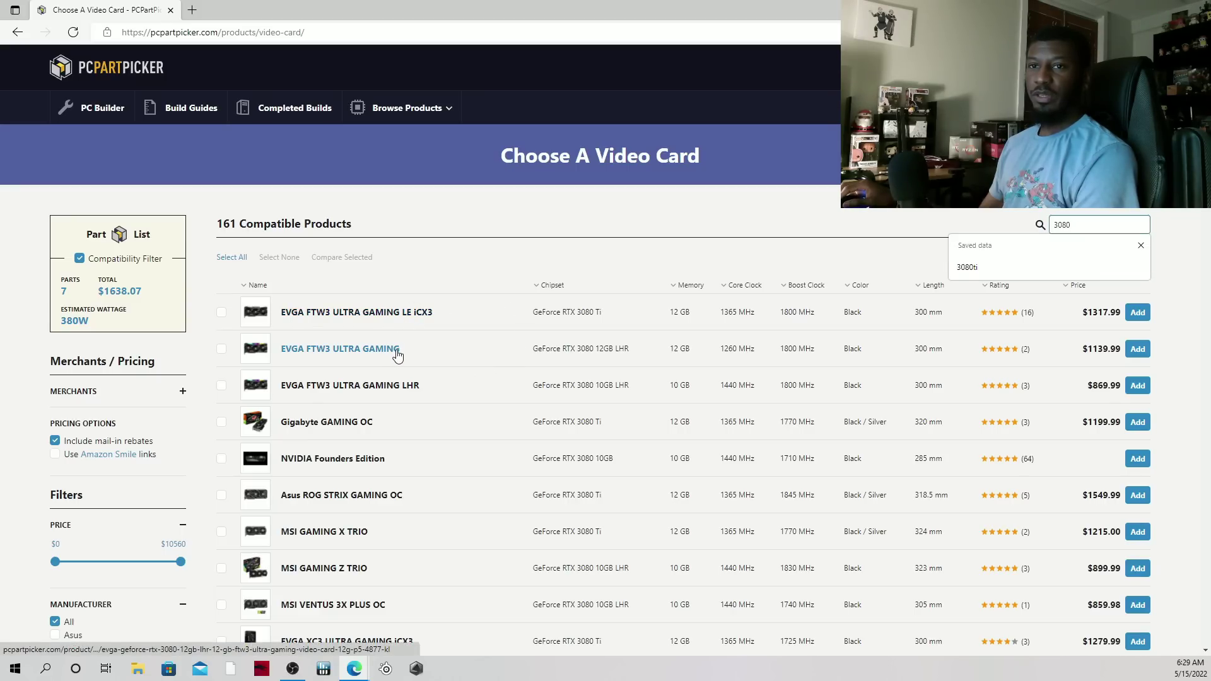
{"action": "left_click", "coordinate": [1137, 349]}
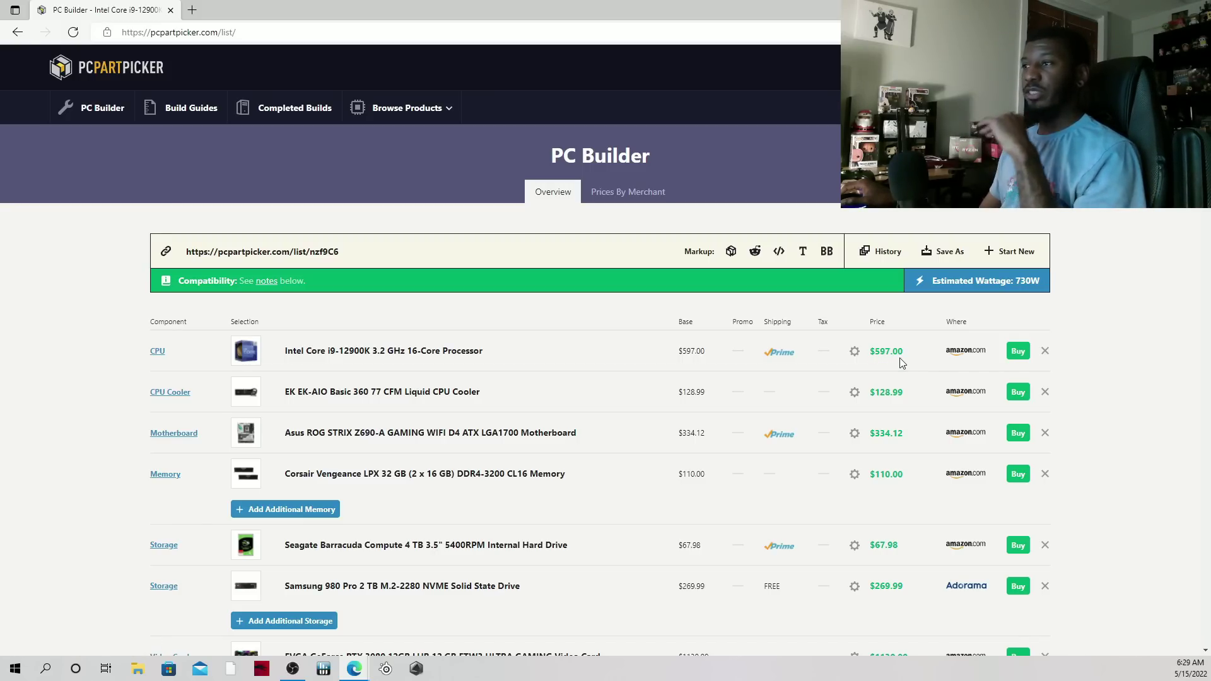
{"action": "scroll", "coordinate": [891, 367], "scroll_direction": "down", "scroll_amount": 3}
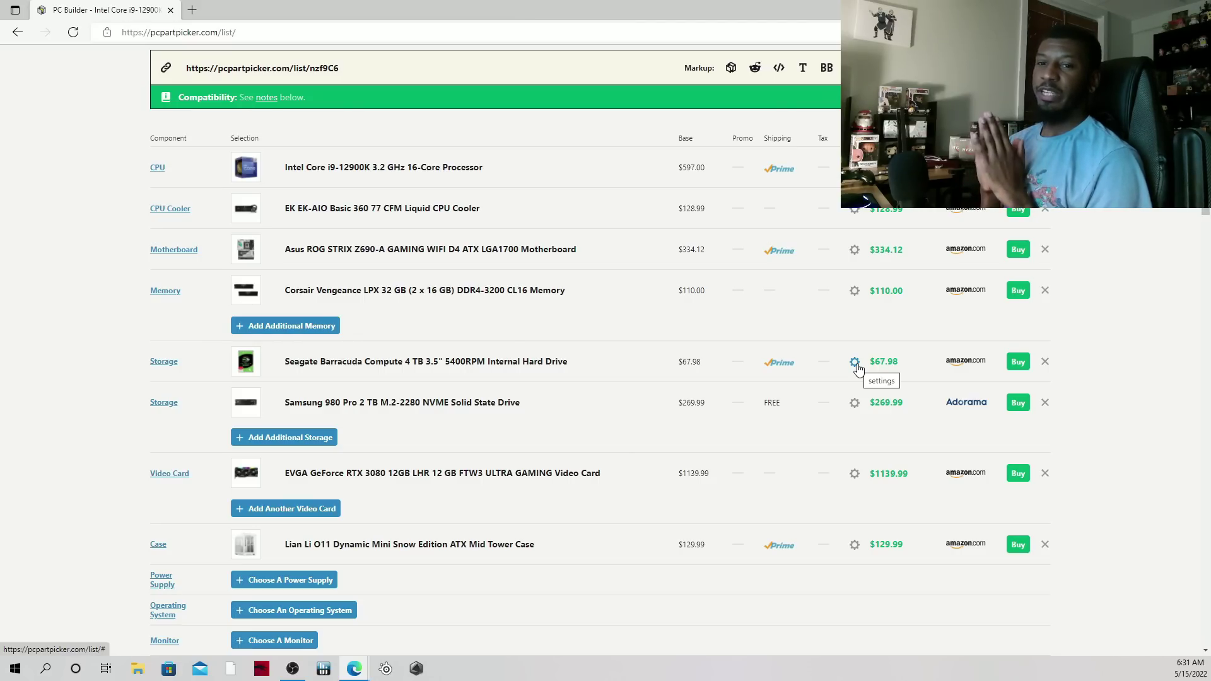
- Open the compatible power supply list and review the Silverstone SX-LPT's details
{"action": "scroll", "coordinate": [649, 473], "scroll_direction": "down", "scroll_amount": 3}
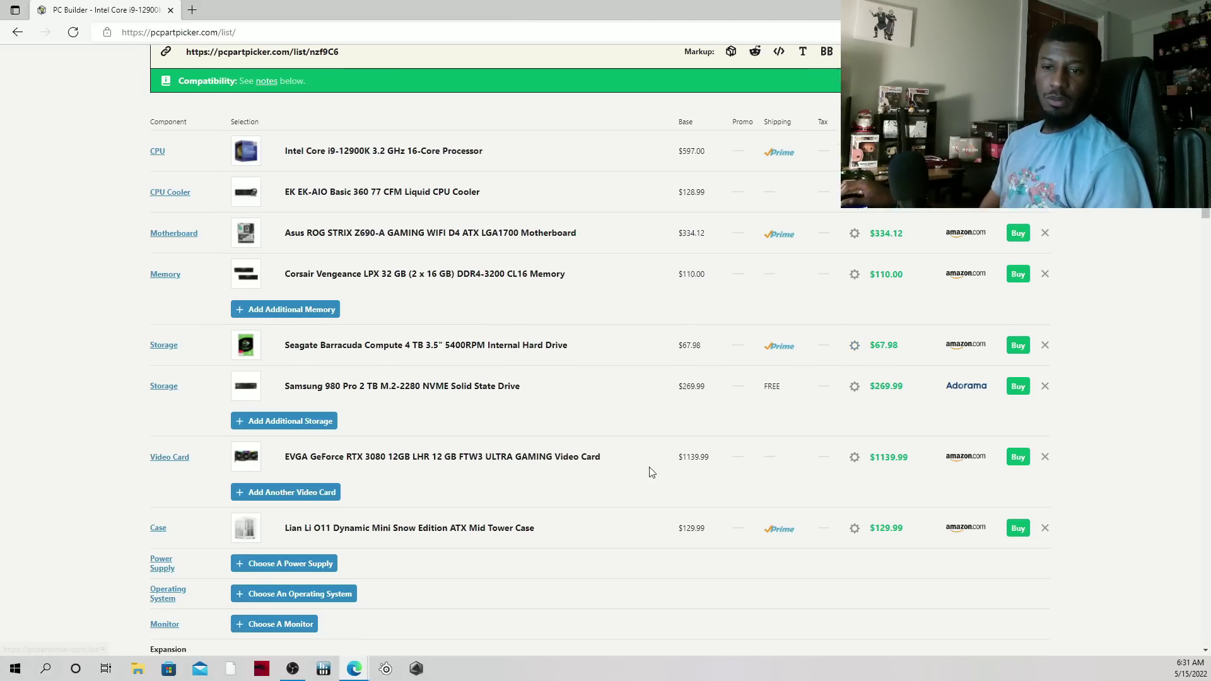
{"action": "left_click", "coordinate": [325, 396]}
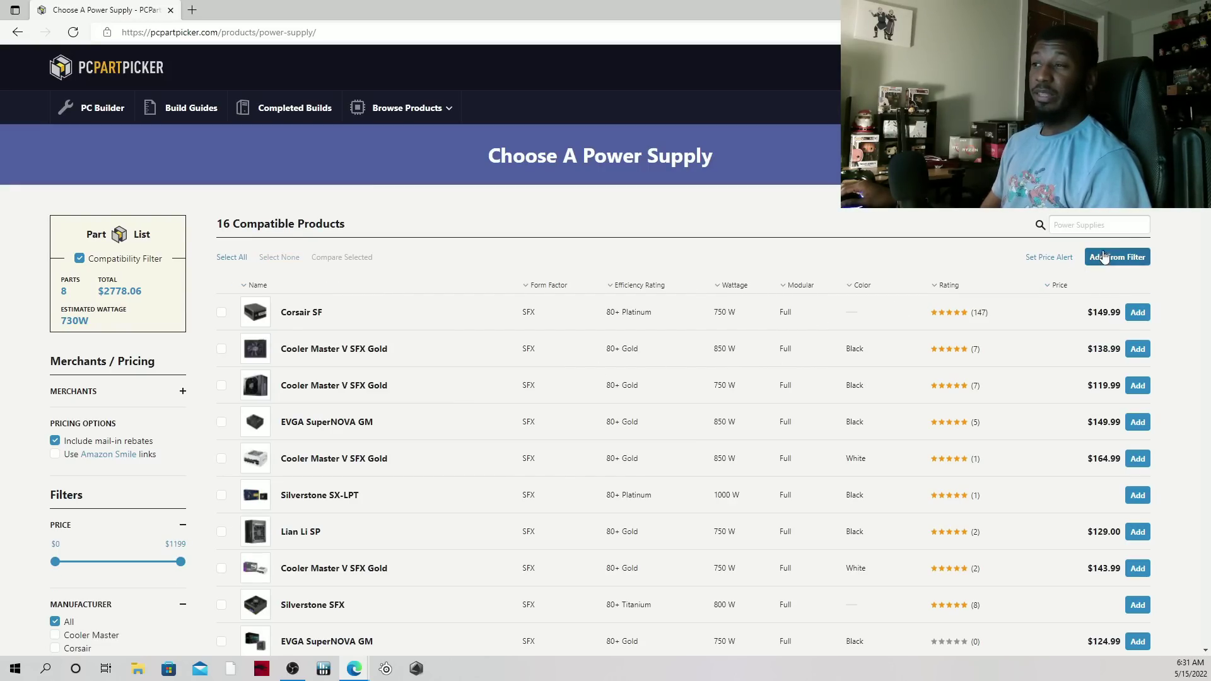
{"action": "left_click", "coordinate": [1104, 231]}
{"action": "scroll", "coordinate": [622, 272], "scroll_direction": "down", "scroll_amount": 2}
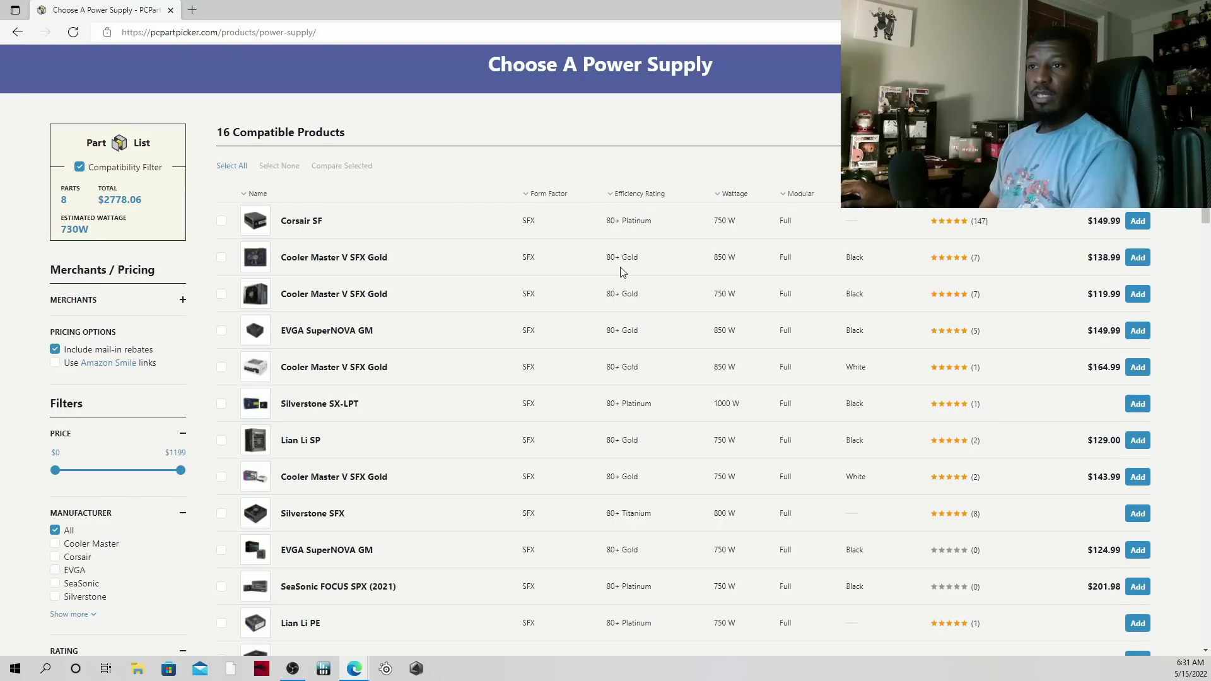
{"action": "scroll", "coordinate": [622, 272], "scroll_direction": "down", "scroll_amount": 5}
{"action": "scroll", "coordinate": [618, 282], "scroll_direction": "up", "scroll_amount": 1}
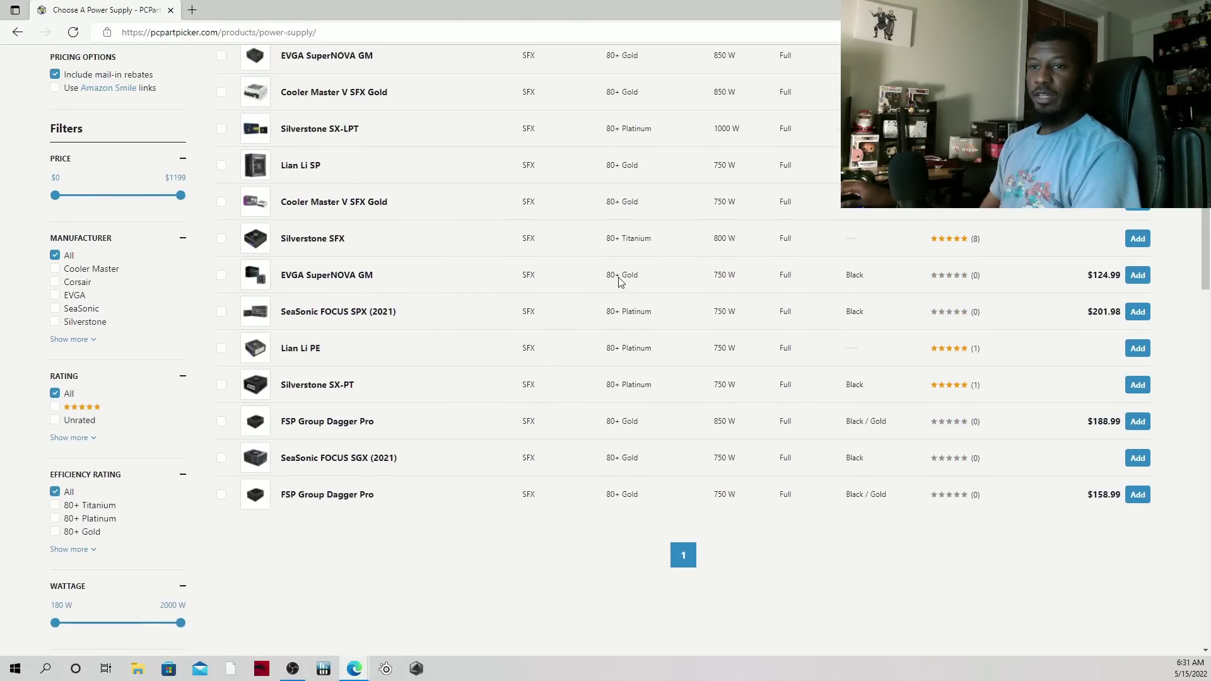
{"action": "scroll", "coordinate": [618, 282], "scroll_direction": "up", "scroll_amount": 3}
{"action": "scroll", "coordinate": [621, 285], "scroll_direction": "down", "scroll_amount": 6}
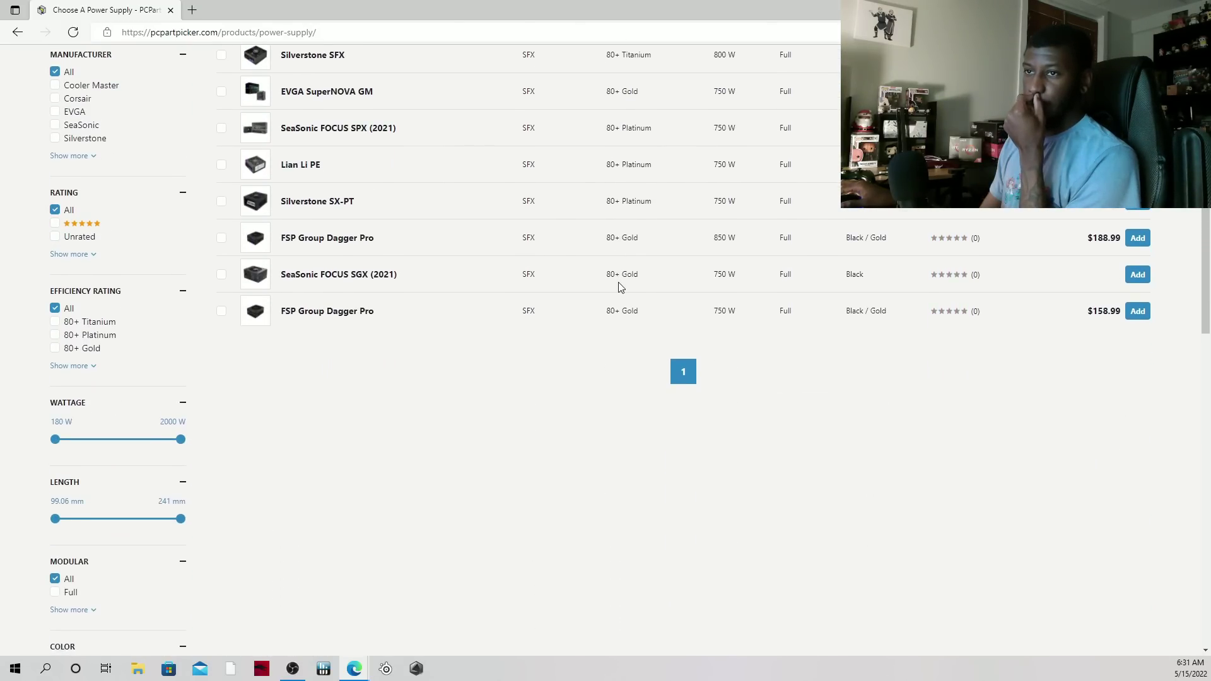
{"action": "scroll", "coordinate": [620, 285], "scroll_direction": "up", "scroll_amount": 8}
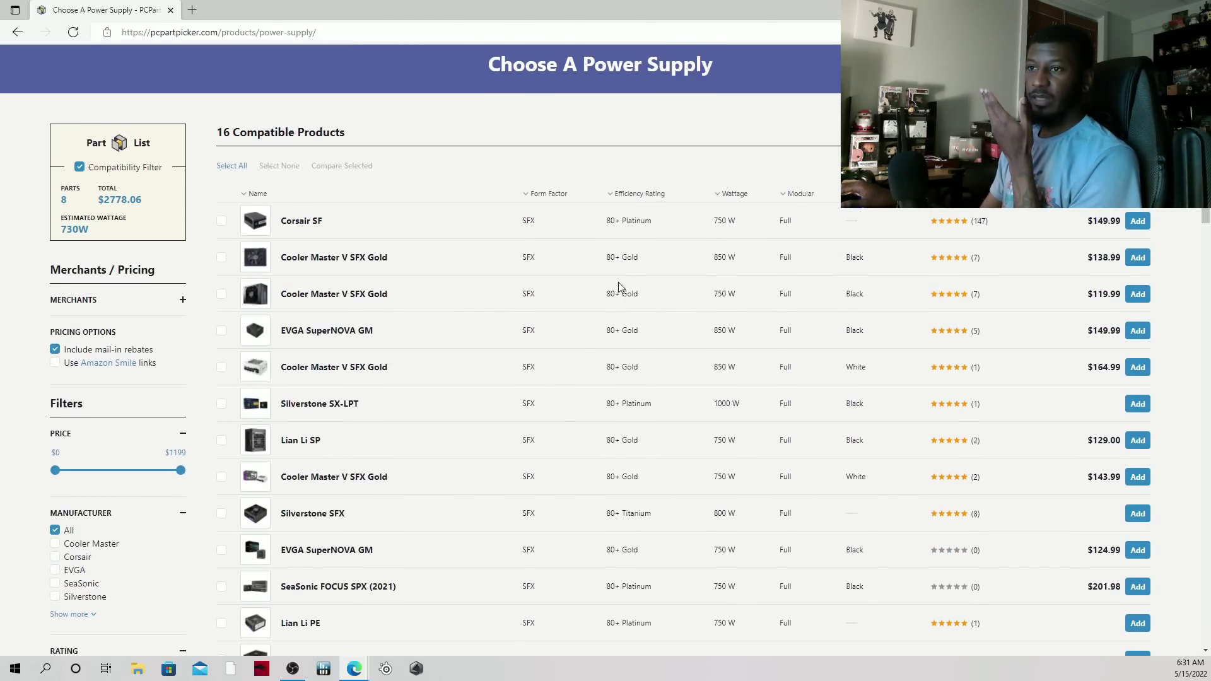
{"action": "left_click", "coordinate": [319, 404]}
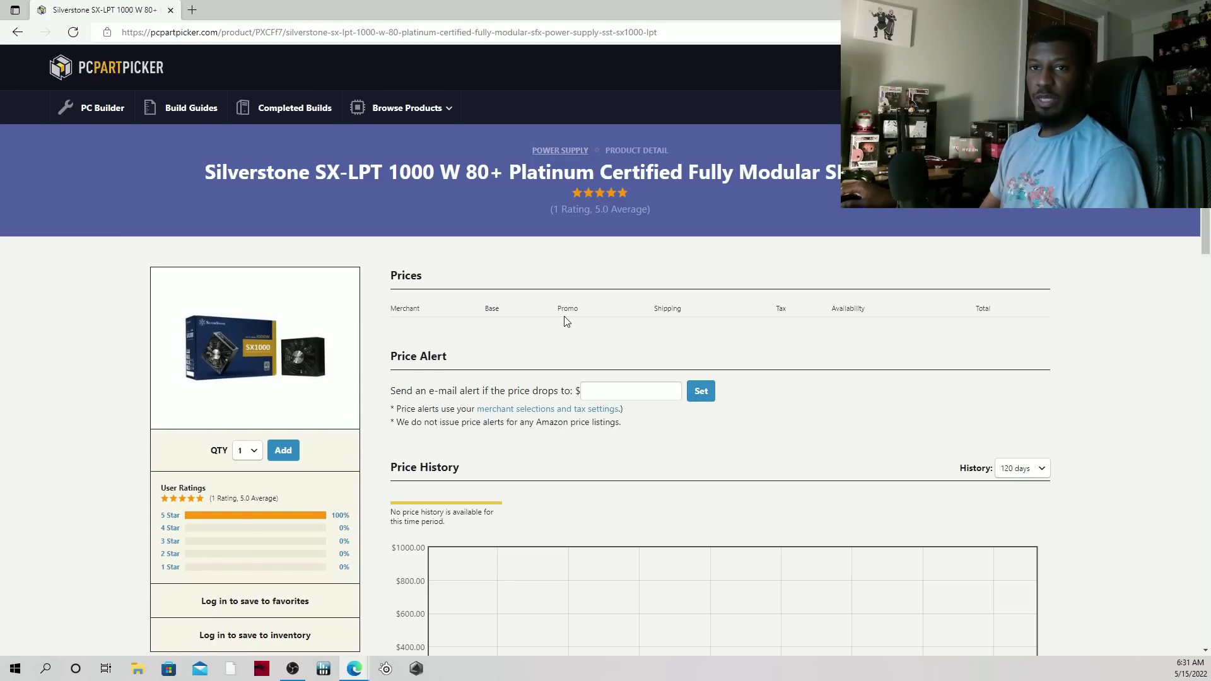
{"action": "scroll", "coordinate": [564, 319], "scroll_direction": "down", "scroll_amount": 3}
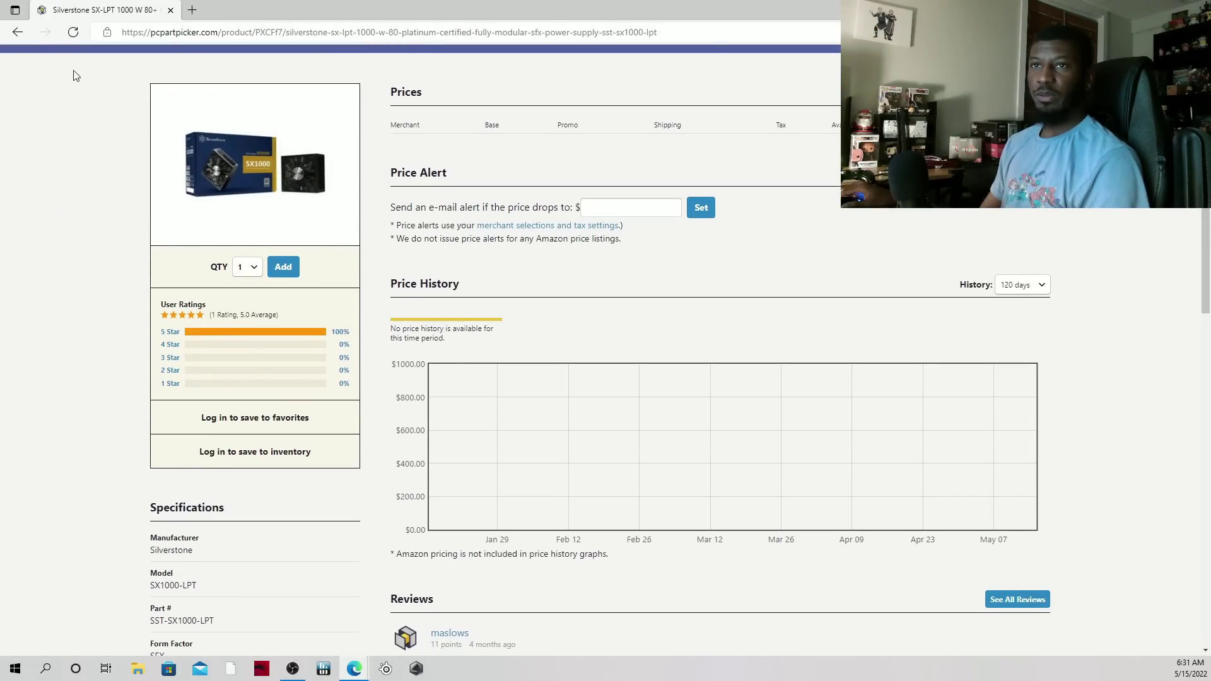
{"action": "left_click", "coordinate": [17, 32]}
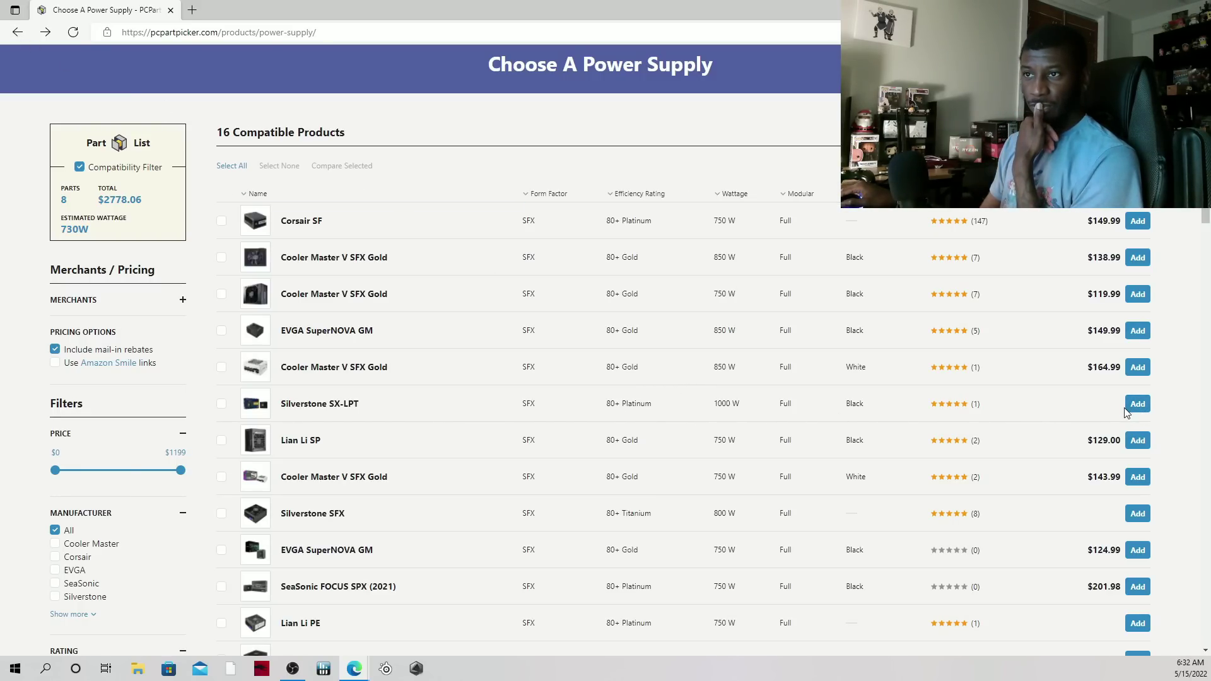
- Check the white Cooler Master V SFX Gold 850 W details, then add it to the build
{"action": "scroll", "coordinate": [1123, 410], "scroll_direction": "down", "scroll_amount": 3}
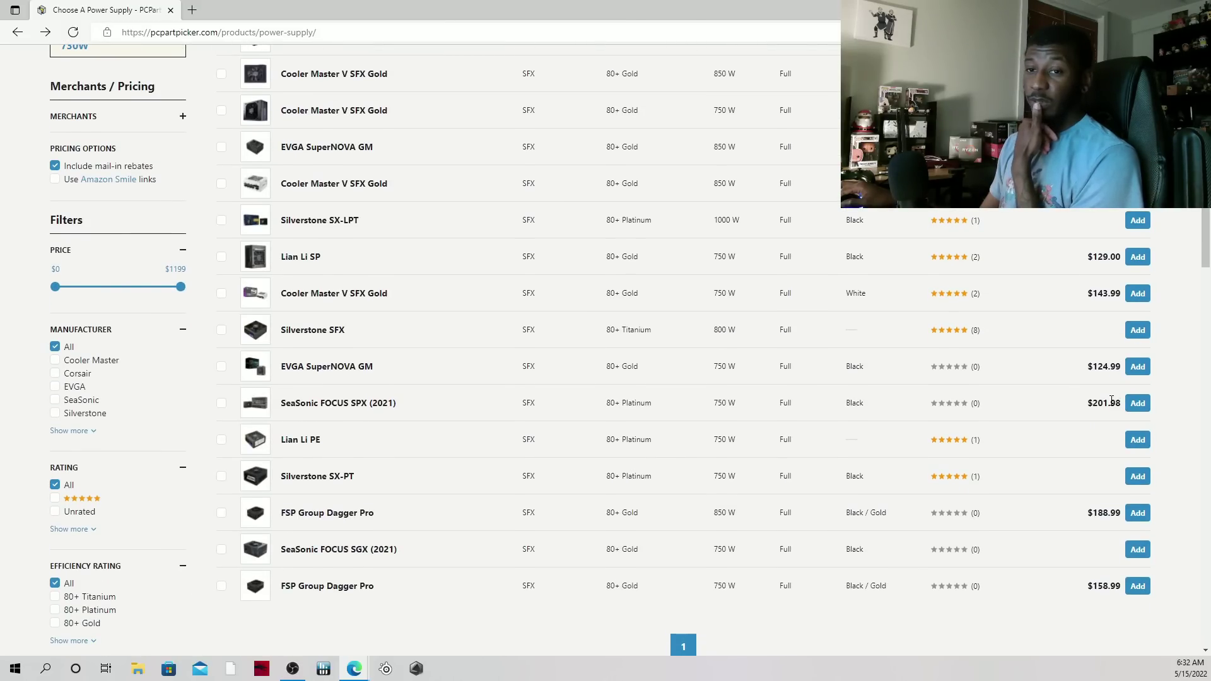
{"action": "scroll", "coordinate": [1111, 400], "scroll_direction": "up", "scroll_amount": 3}
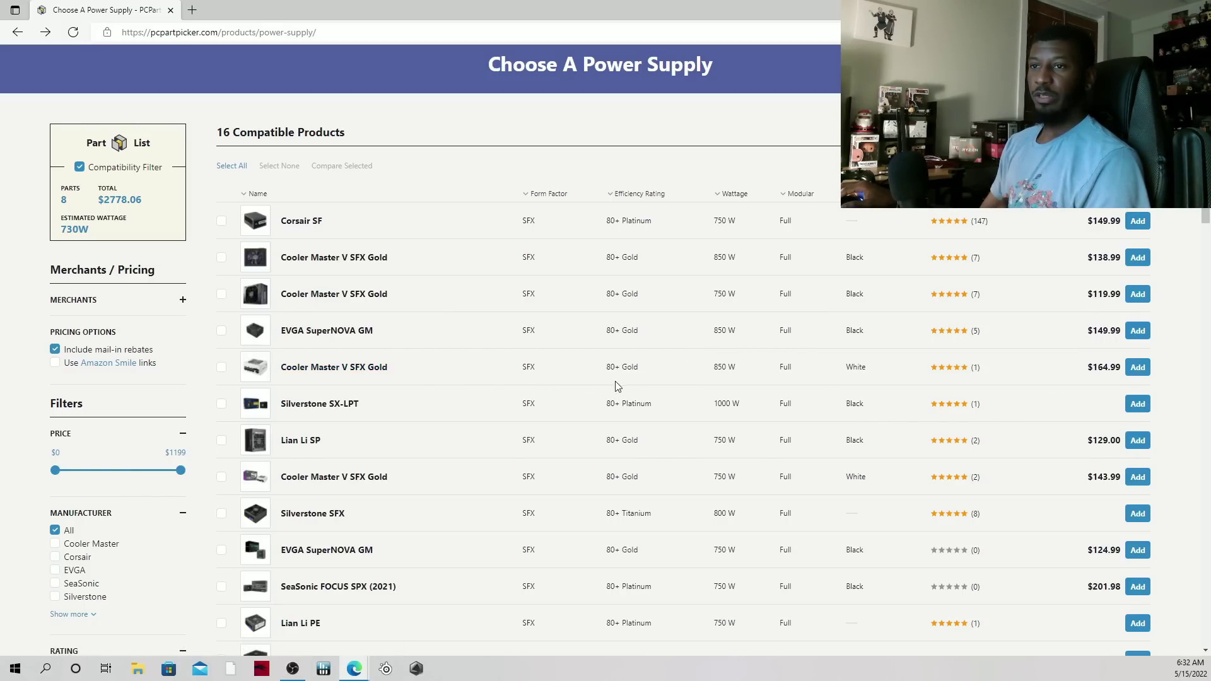
{"action": "left_click", "coordinate": [341, 368]}
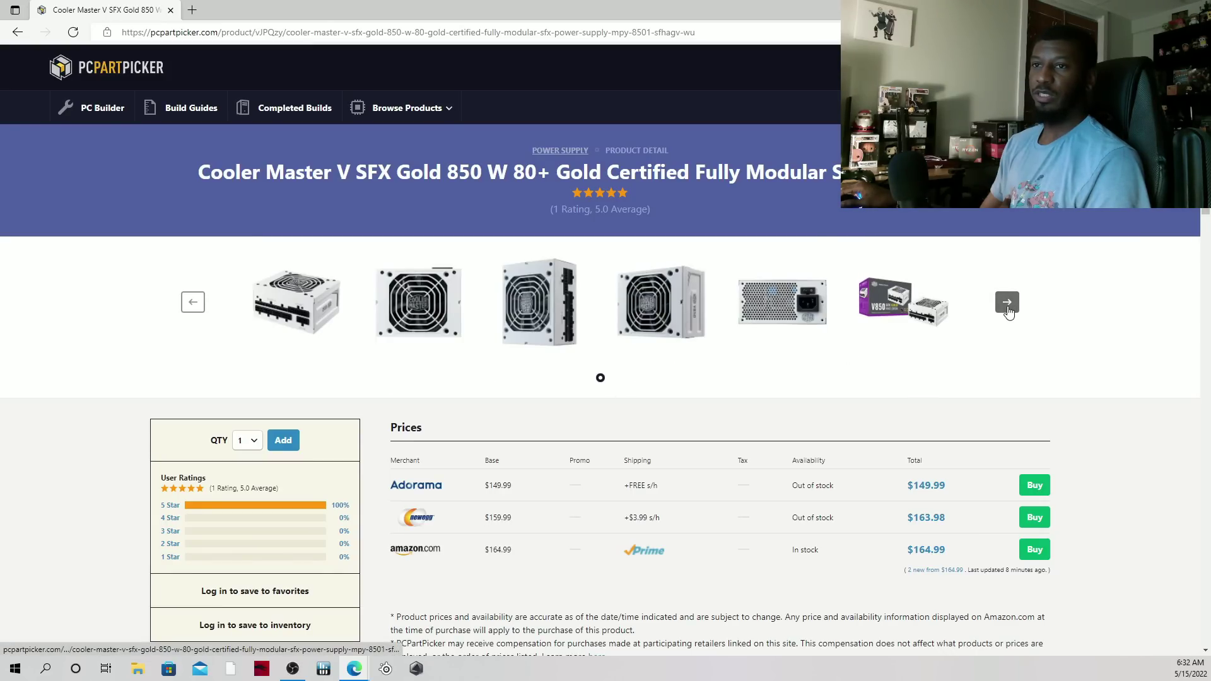
{"action": "left_click", "coordinate": [17, 32]}
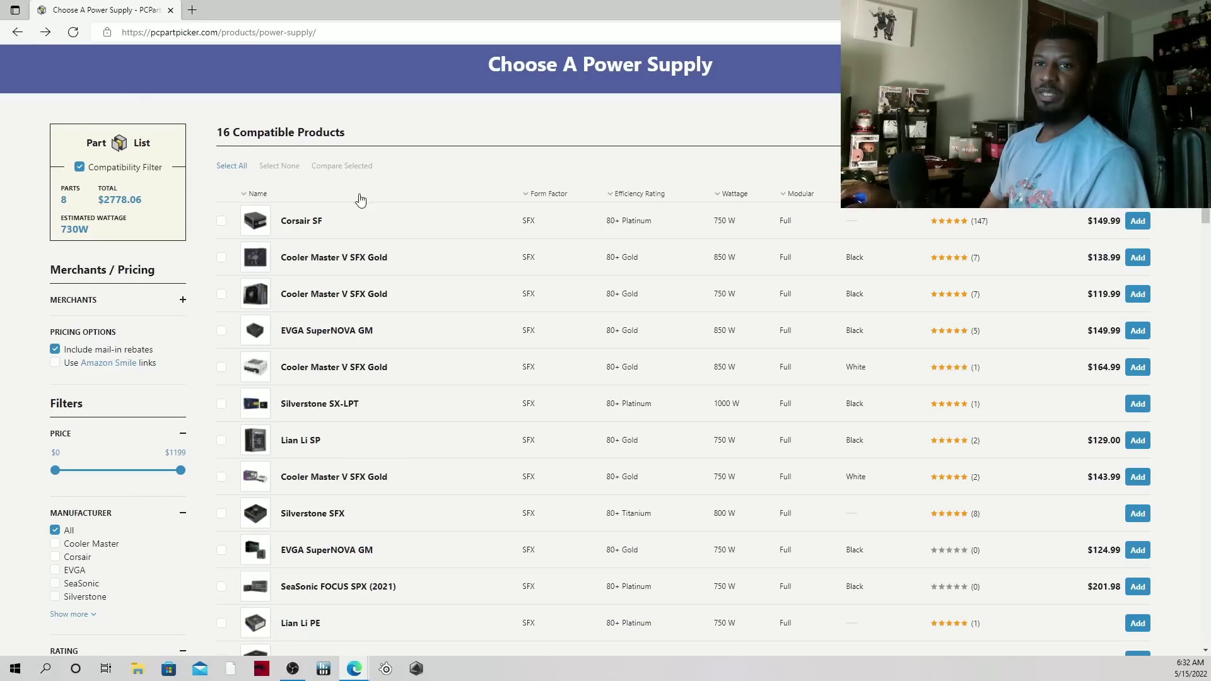
{"action": "left_click", "coordinate": [1137, 366]}
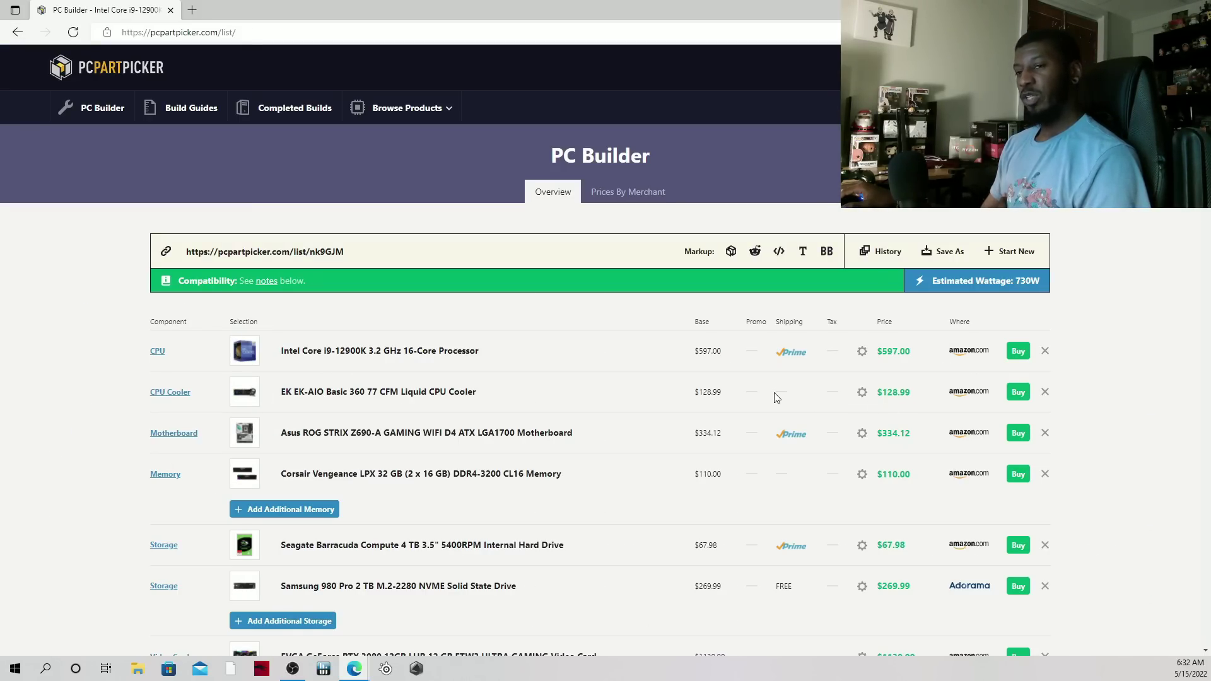
- Scroll through the build list to review the current parts, including the CPU cooler
{"action": "scroll", "coordinate": [776, 397], "scroll_direction": "down", "scroll_amount": 4}
{"action": "scroll", "coordinate": [353, 417], "scroll_direction": "up", "scroll_amount": 1}
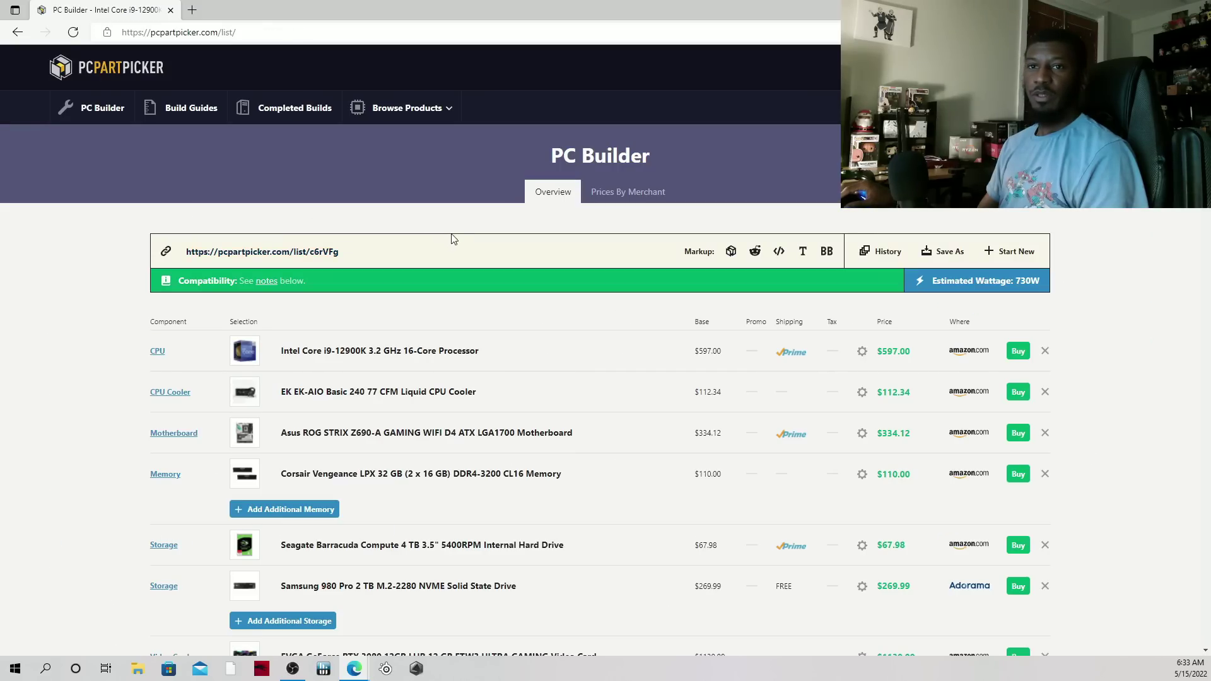
{"action": "scroll", "coordinate": [453, 239], "scroll_direction": "down", "scroll_amount": 1}
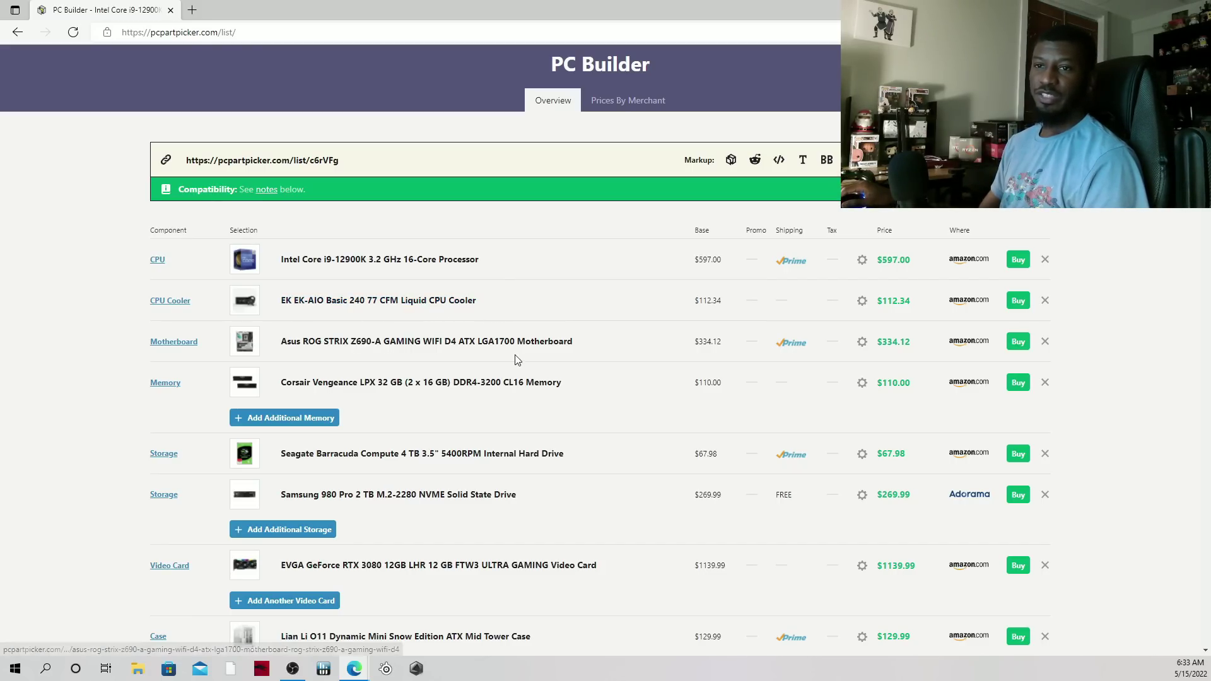
{"action": "scroll", "coordinate": [517, 366], "scroll_direction": "down", "scroll_amount": 1}
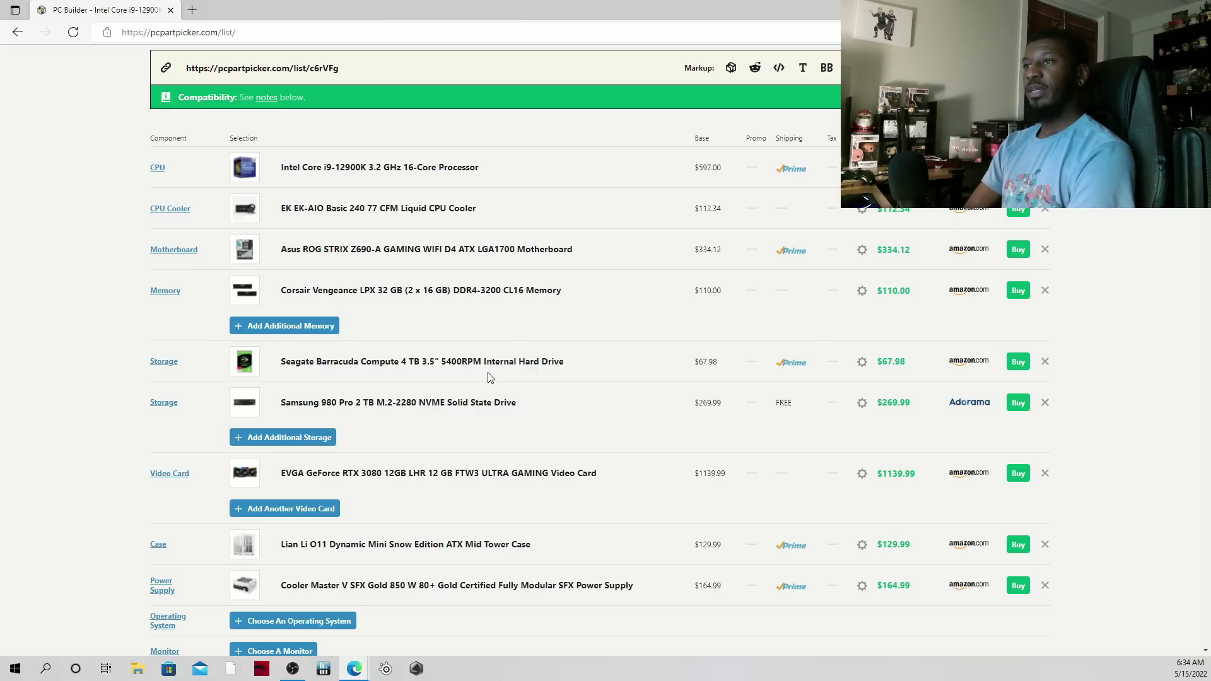
{"action": "scroll", "coordinate": [424, 353], "scroll_direction": "down", "scroll_amount": 1}
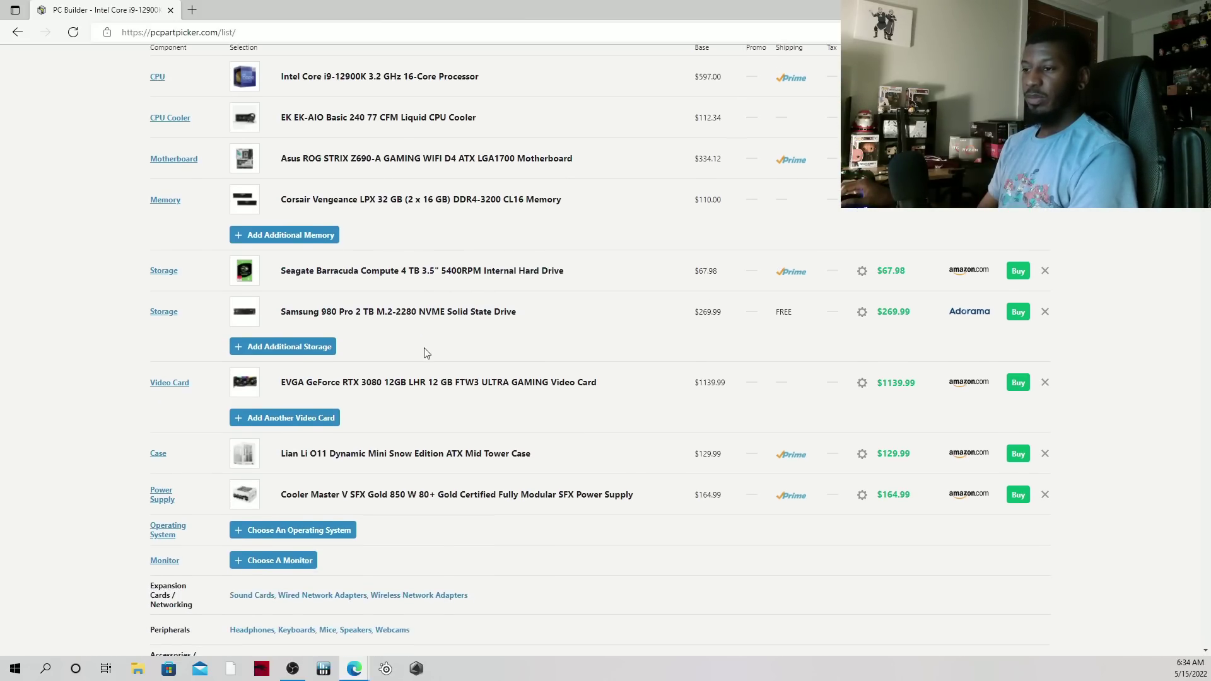
{"action": "scroll", "coordinate": [425, 352], "scroll_direction": "down", "scroll_amount": 2}
{"action": "scroll", "coordinate": [428, 351], "scroll_direction": "up", "scroll_amount": 1}
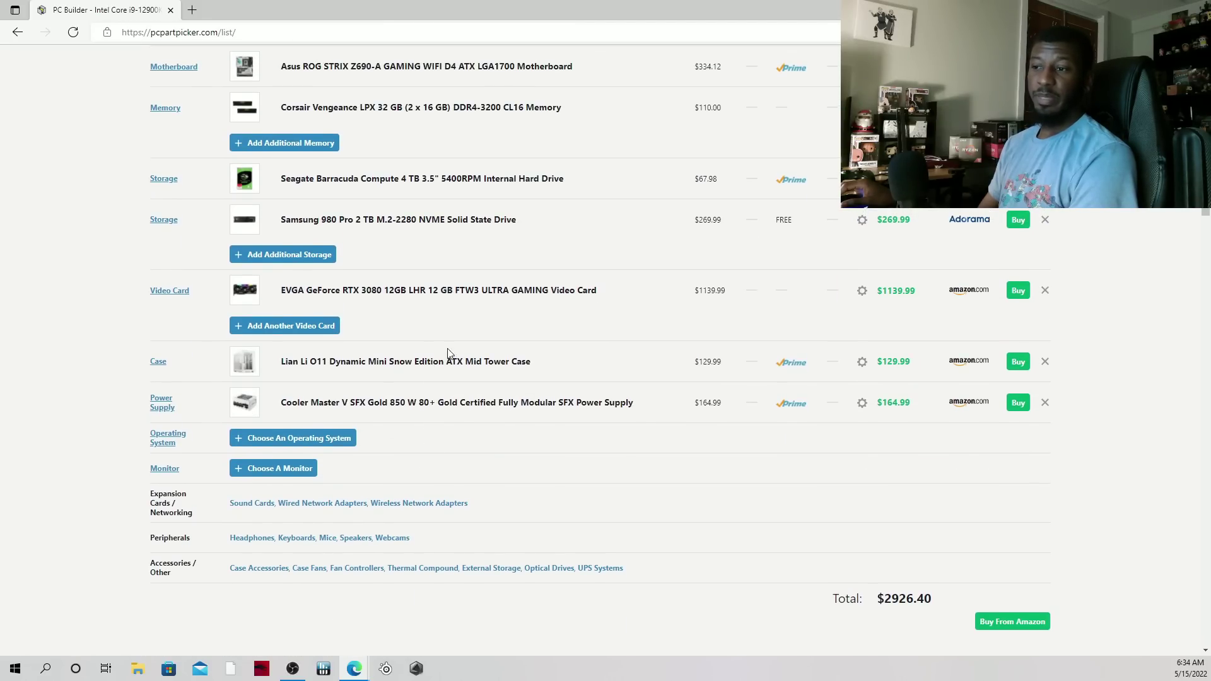
{"action": "scroll", "coordinate": [893, 587], "scroll_direction": "up", "scroll_amount": 2}
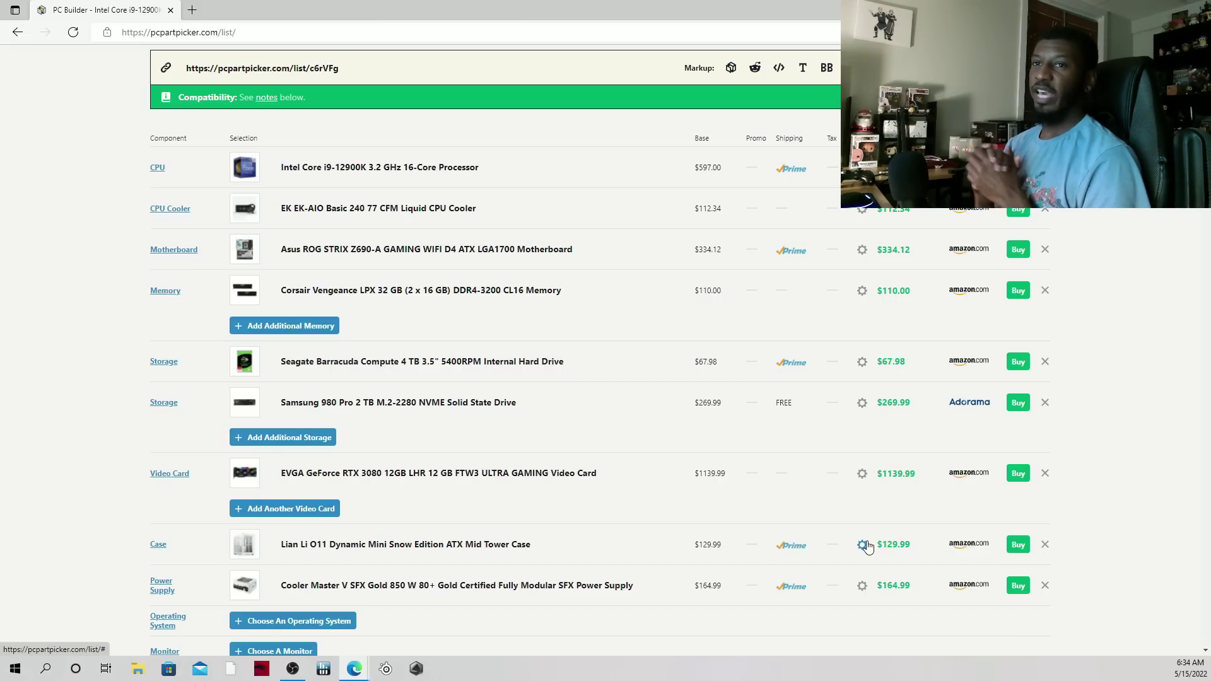
{"action": "scroll", "coordinate": [864, 549], "scroll_direction": "down", "scroll_amount": 3}
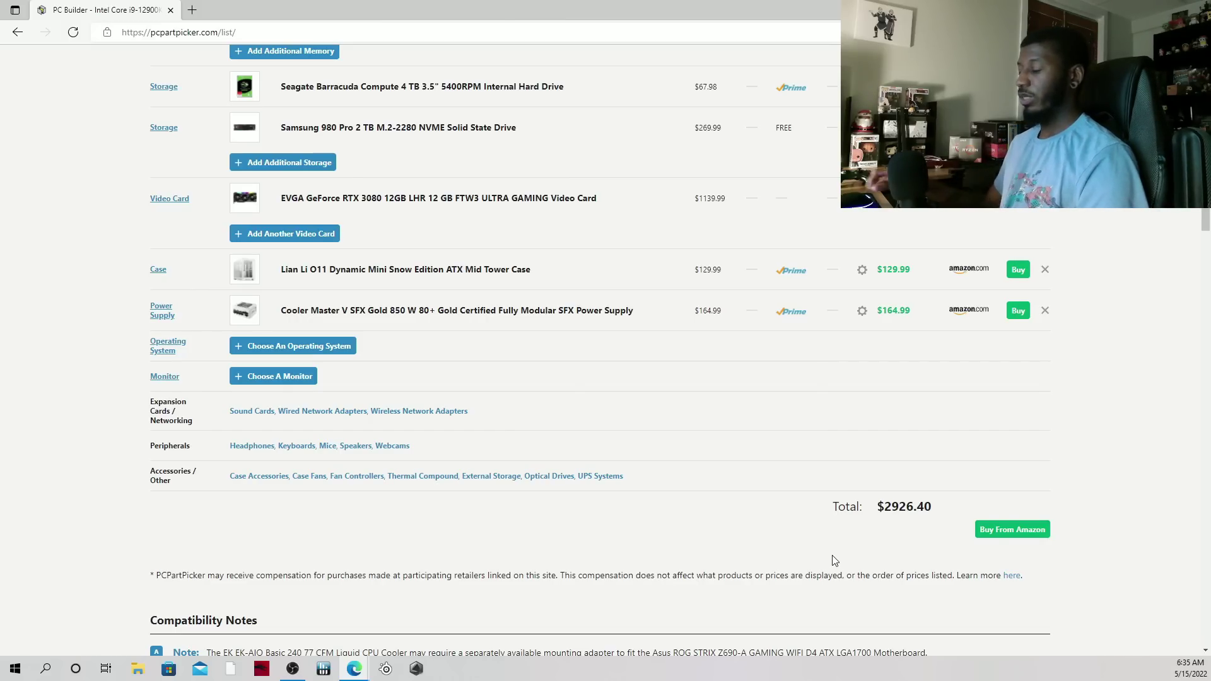
{"action": "scroll", "coordinate": [820, 550], "scroll_direction": "up", "scroll_amount": 6}
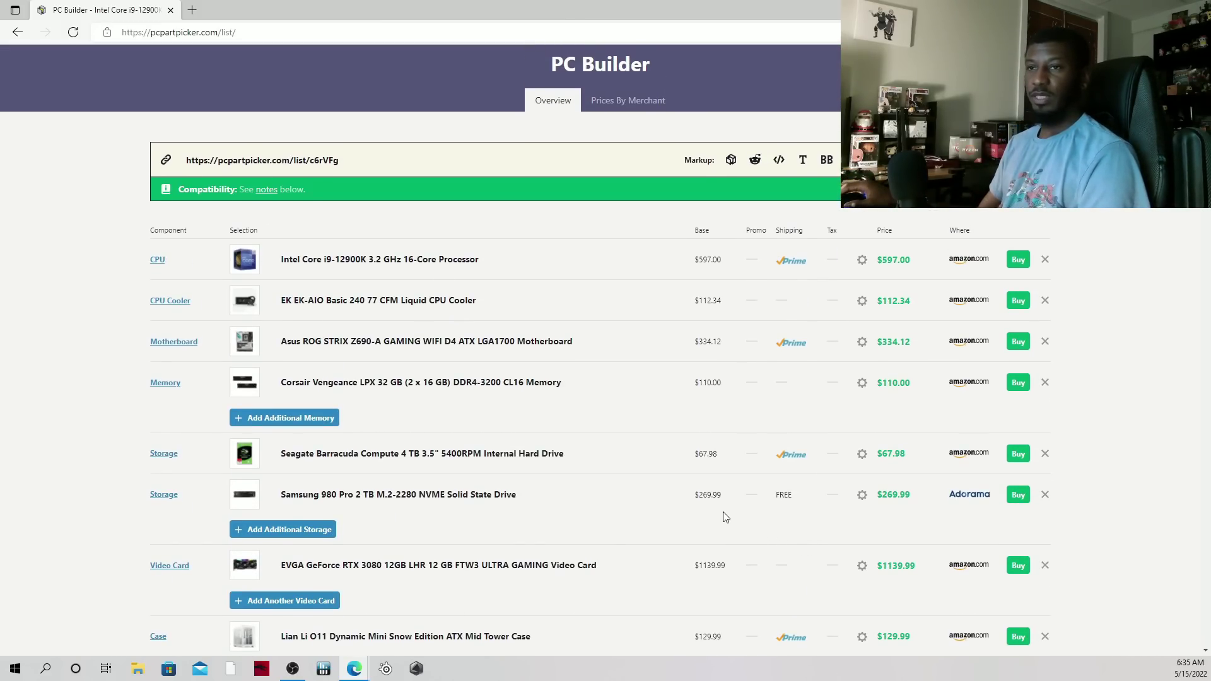
{"action": "scroll", "coordinate": [744, 523], "scroll_direction": "down", "scroll_amount": 3}
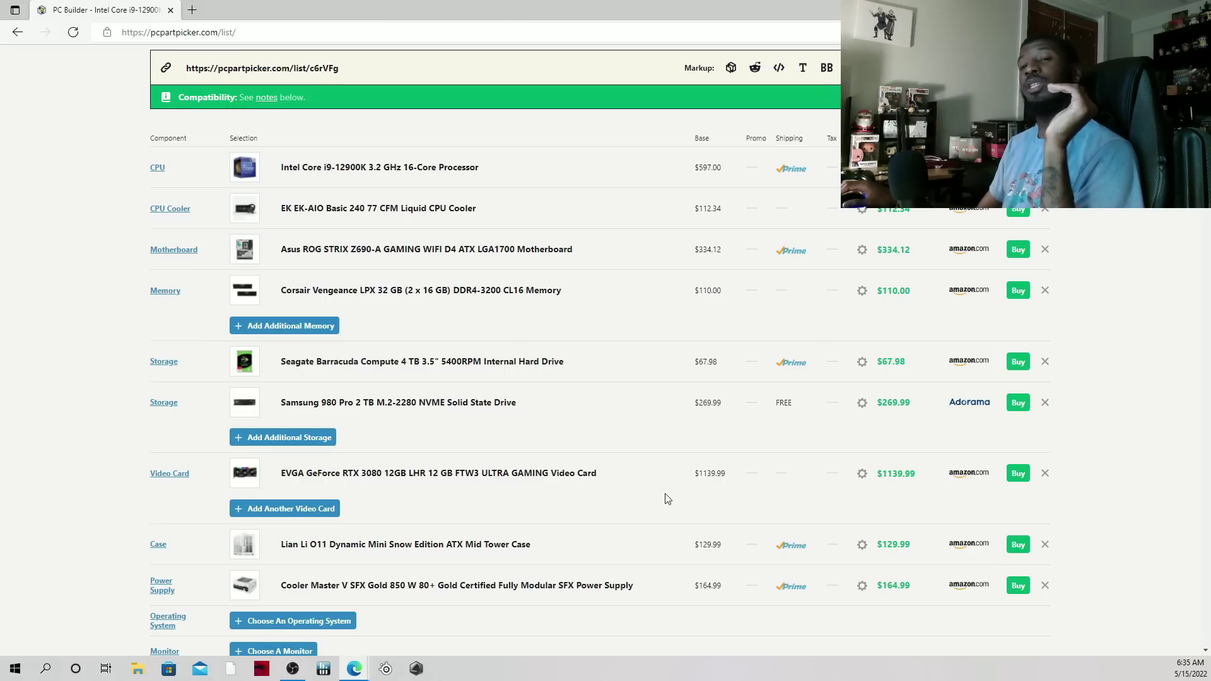
{"action": "scroll", "coordinate": [650, 500], "scroll_direction": "down", "scroll_amount": 3}
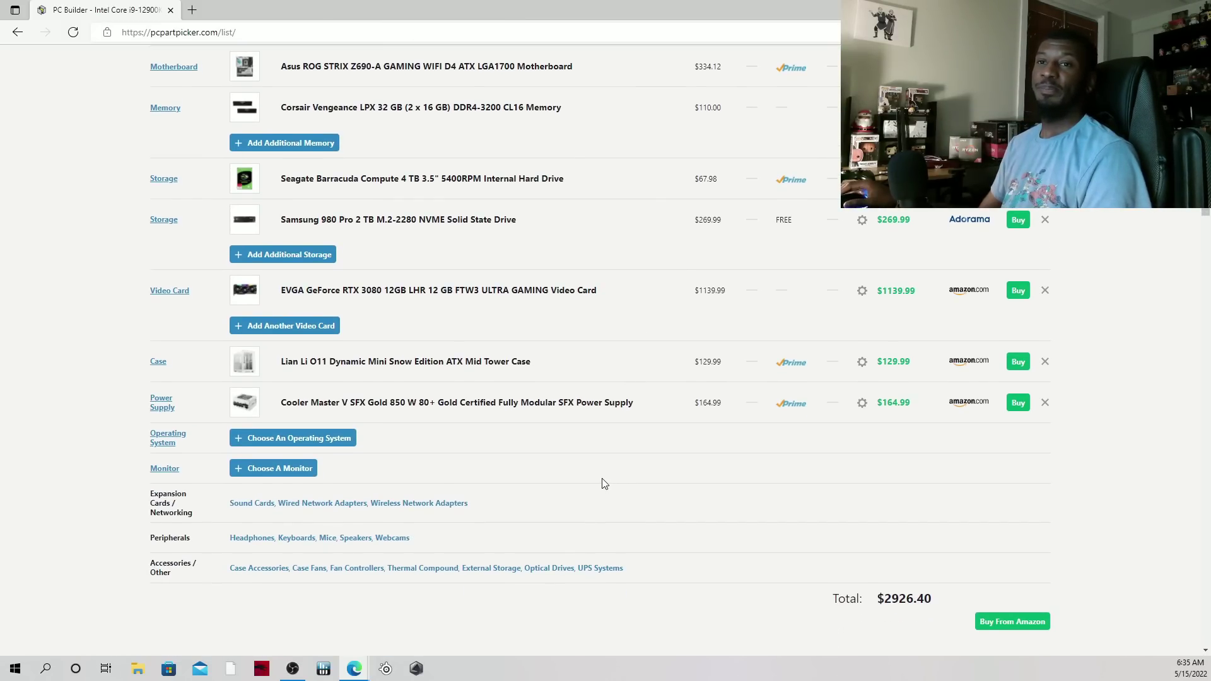
{"action": "scroll", "coordinate": [602, 483], "scroll_direction": "up", "scroll_amount": 3}
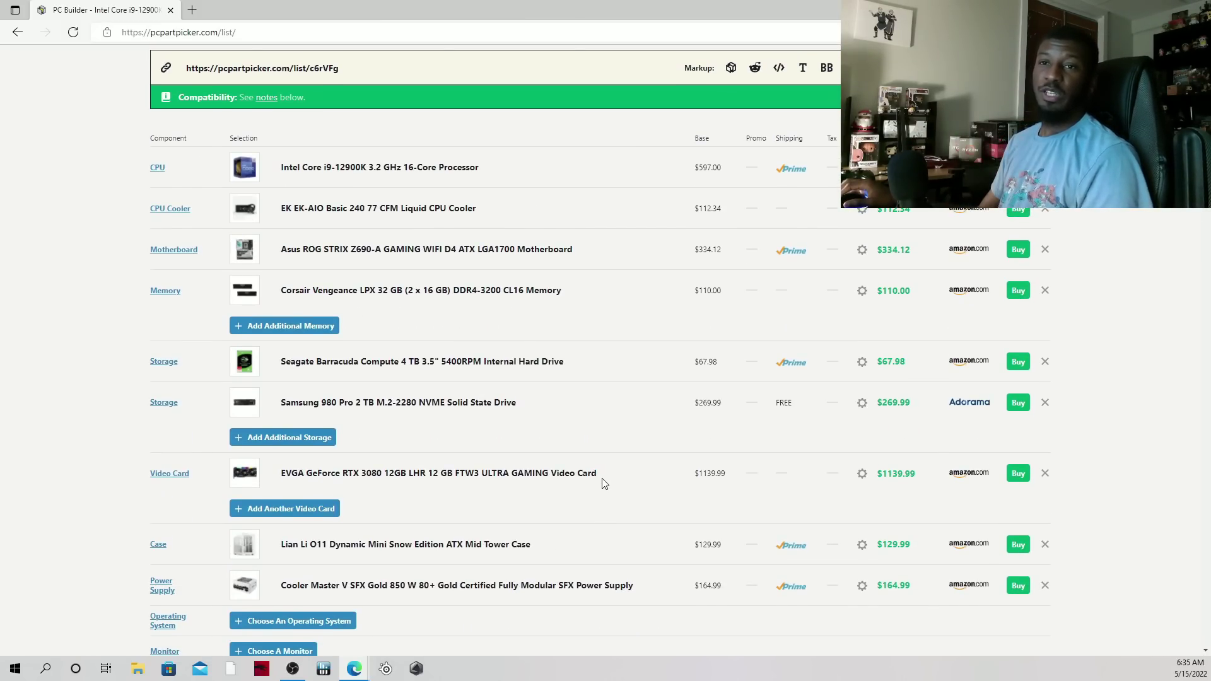